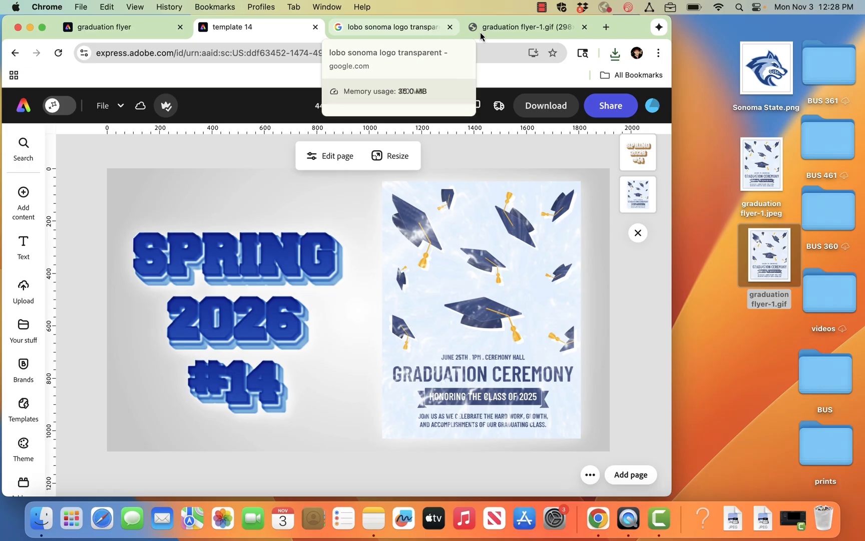
Step: Review the finished flyer GIF, the lobo Sonoma logo image results and the graduation flyer design
left_click(506, 31)
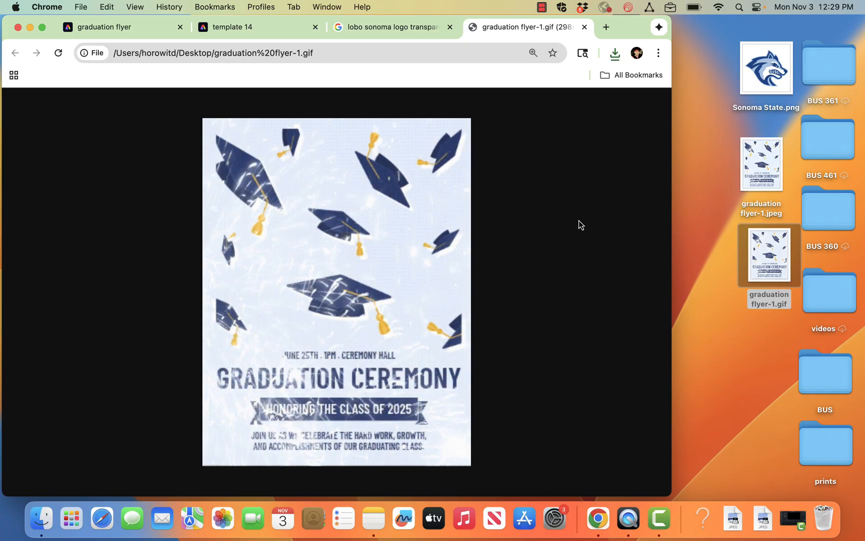
left_click(395, 32)
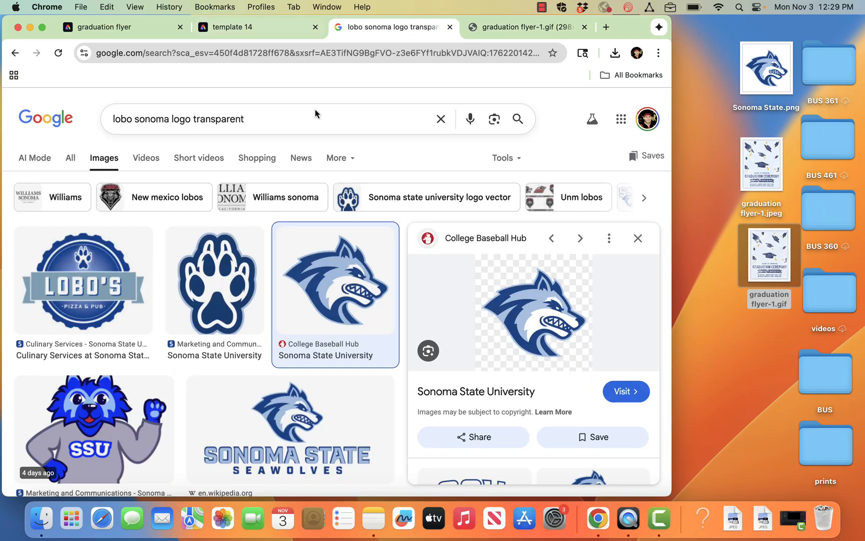
left_click(136, 26)
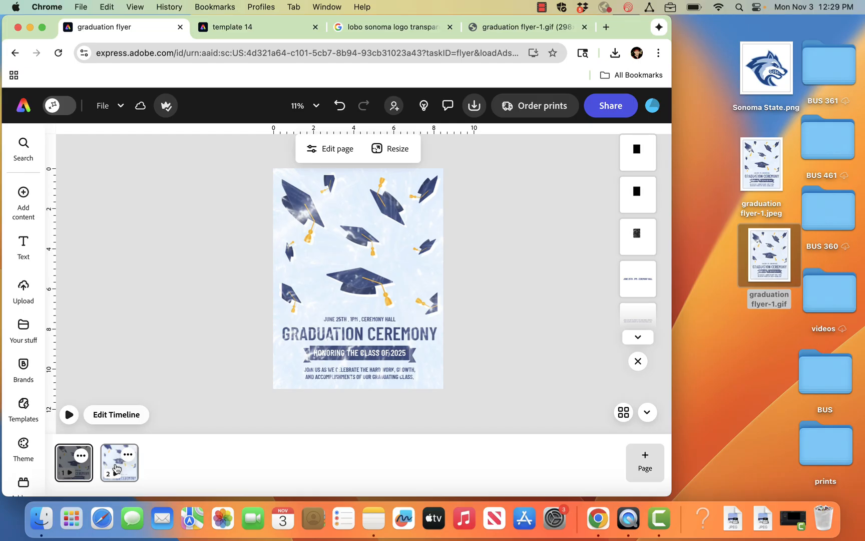
left_click(334, 147)
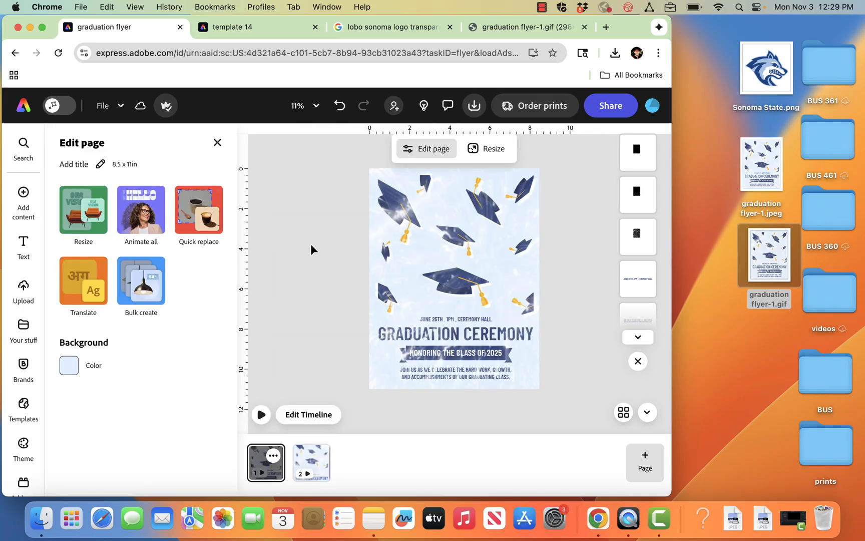
Step: On page 2 of the graduation flyer, set the purple video layer's saturation to -100
left_click(308, 470)
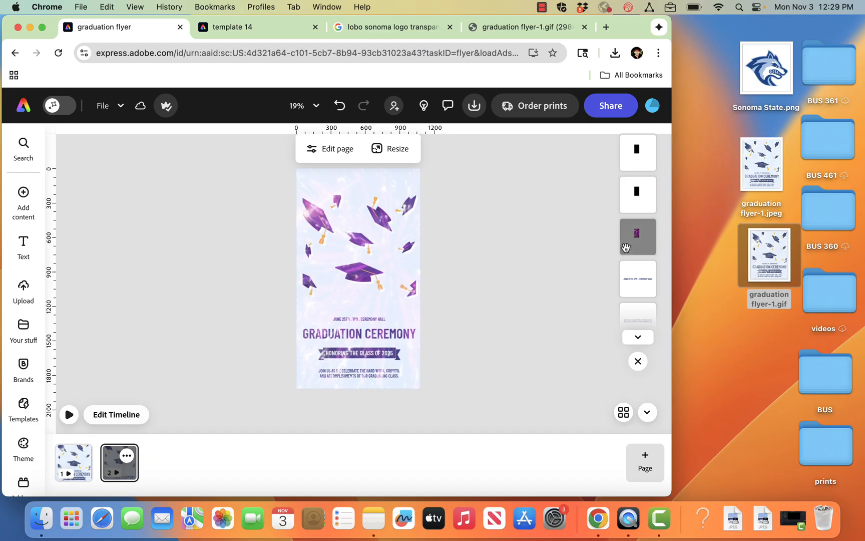
left_click(646, 244)
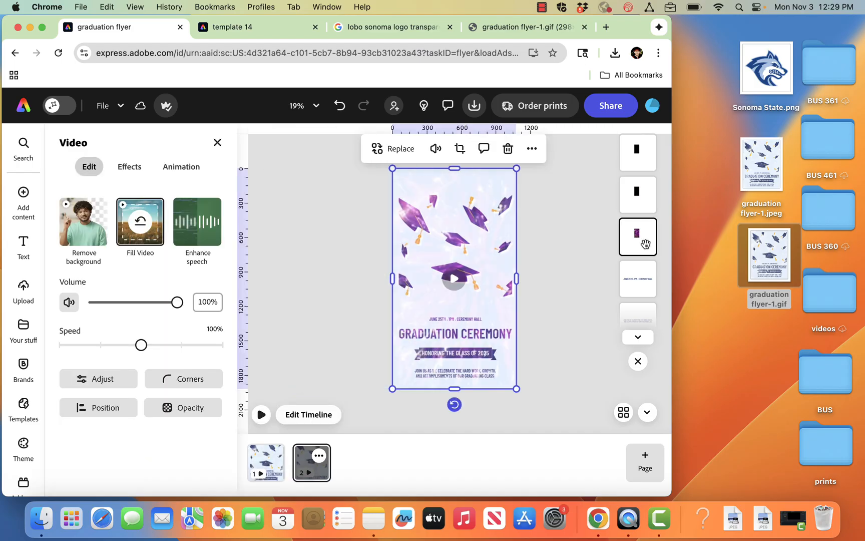
left_click(114, 384)
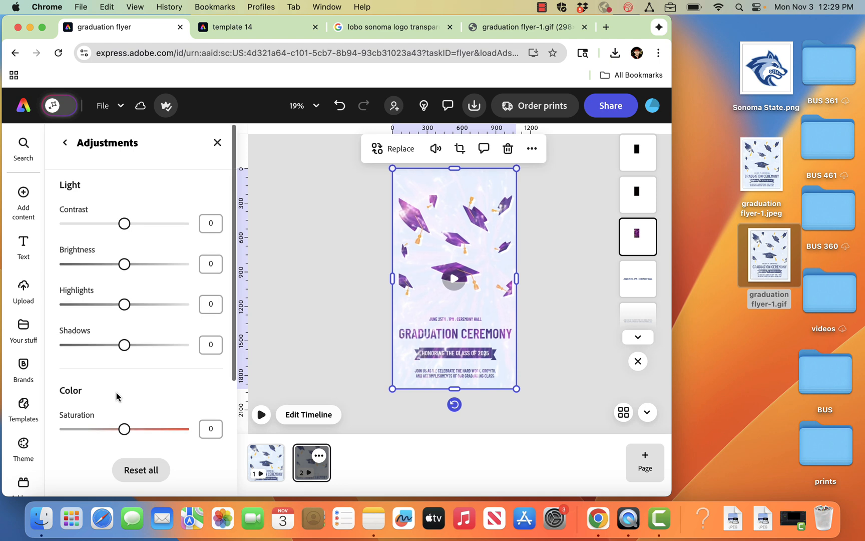
left_click_drag(124, 429, 48, 426)
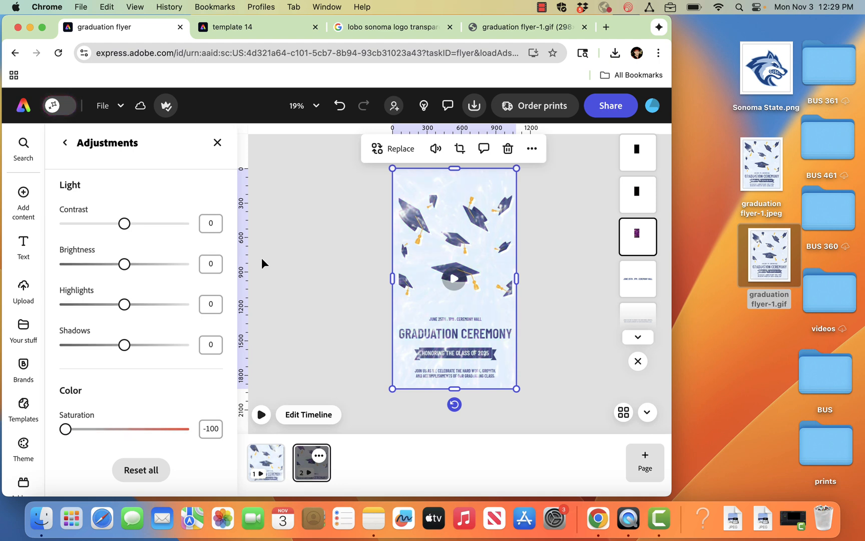
left_click(336, 235)
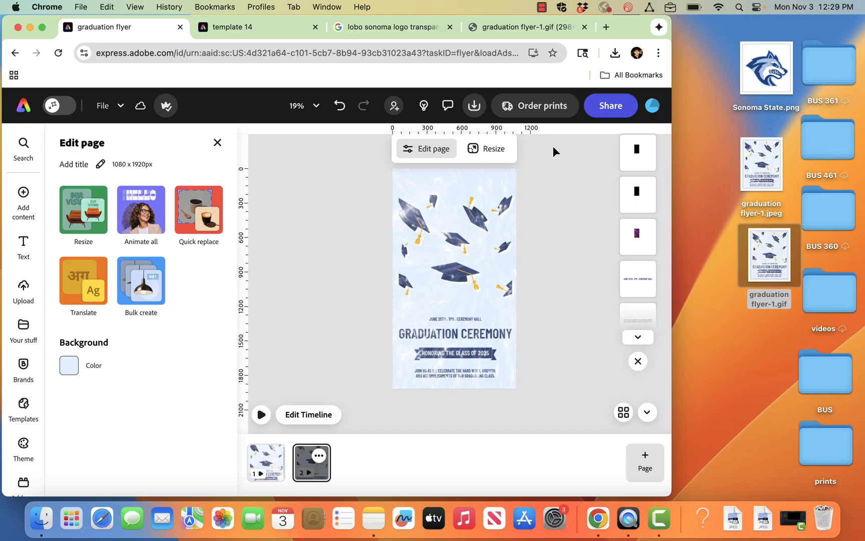
Step: View graduation flyer-1.gif, graduation flyer-1.jpeg from the desktop and the transparent Sonoma logo image results
left_click(539, 27)
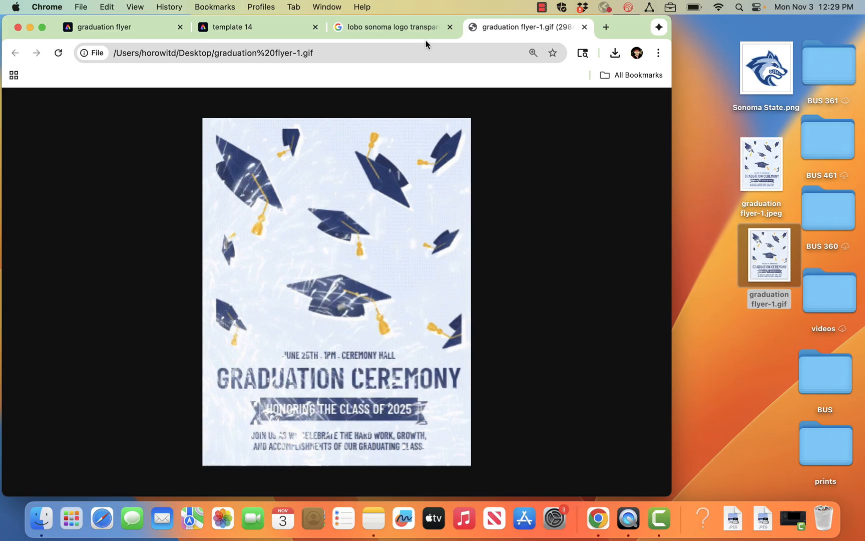
double_click(762, 170)
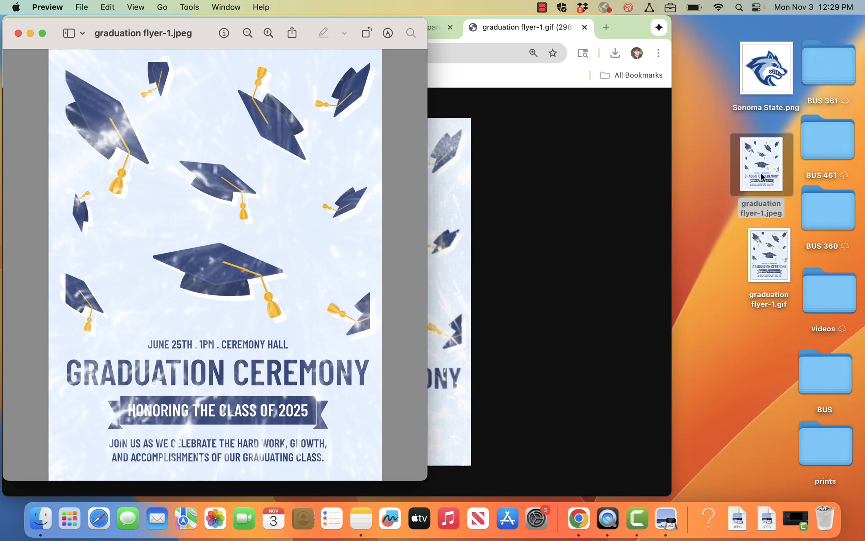
left_click(18, 33)
left_click(414, 30)
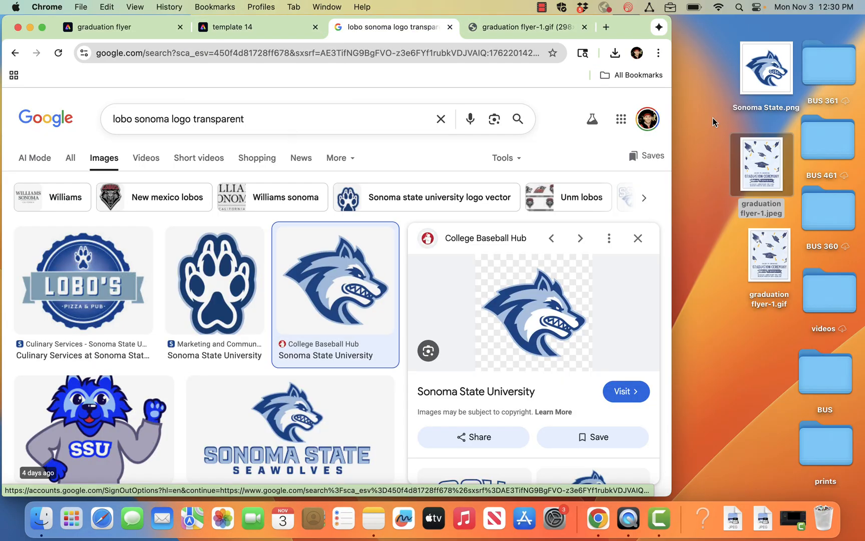
Step: Leave the template 14 design for the template library and search it for "graduation blue"
left_click(271, 34)
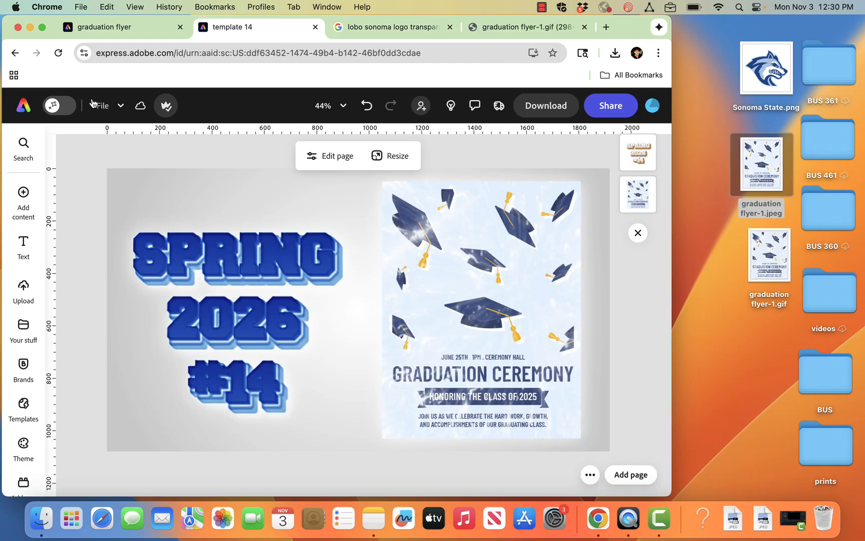
left_click(21, 113)
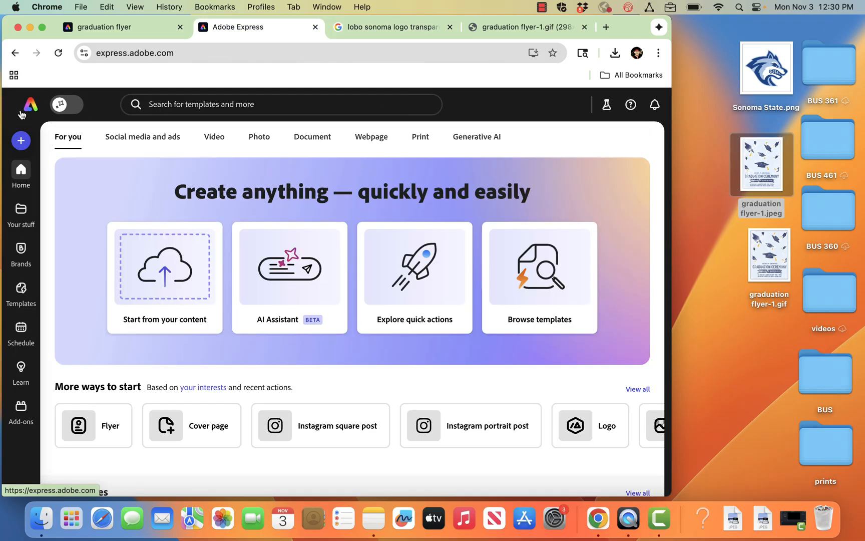
left_click(552, 290)
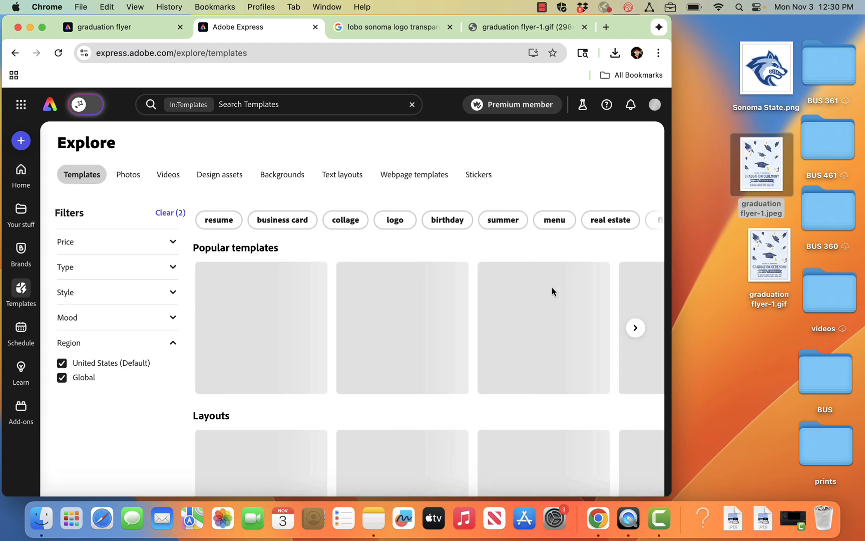
left_click(273, 109)
type("graduation bu")
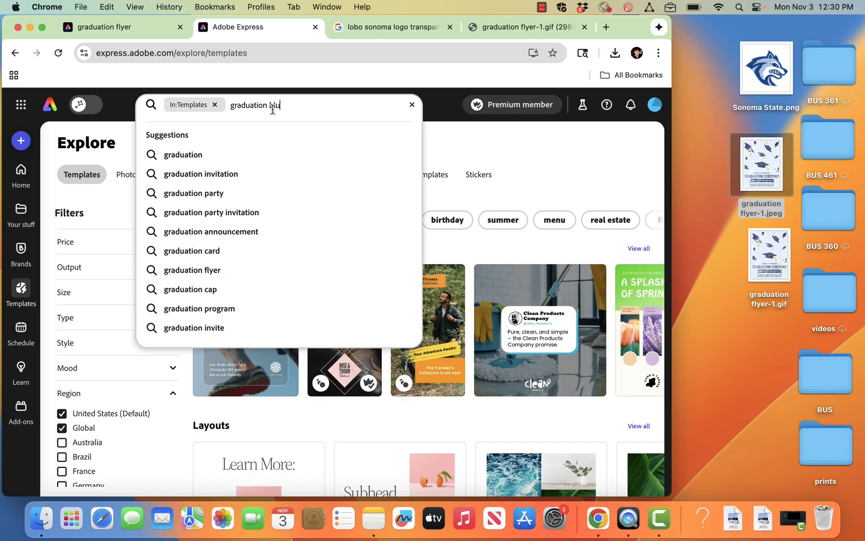
type("ue")
key("Return")
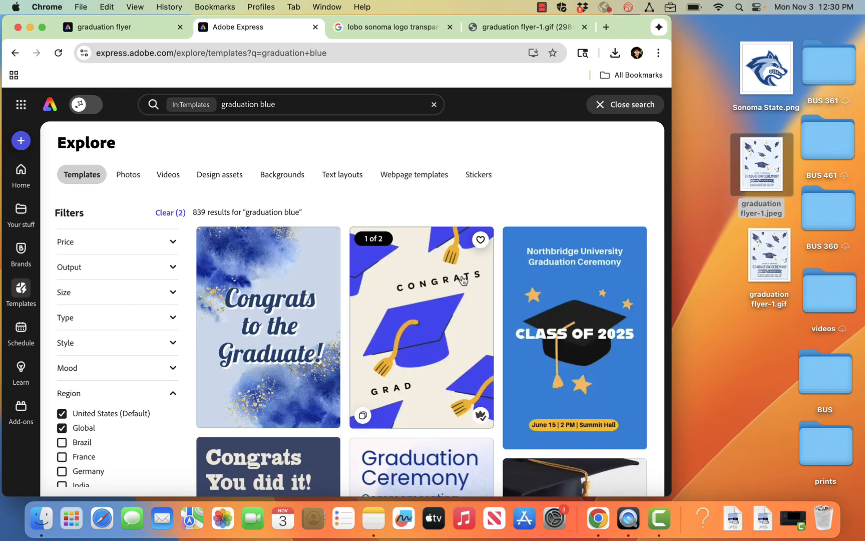
Step: Find the Blue Graduation Ceremony Flyer template, 8.5 x 11 in, and open it for customizing
scroll(462, 279, "down", 5)
scroll(462, 279, "down", 10)
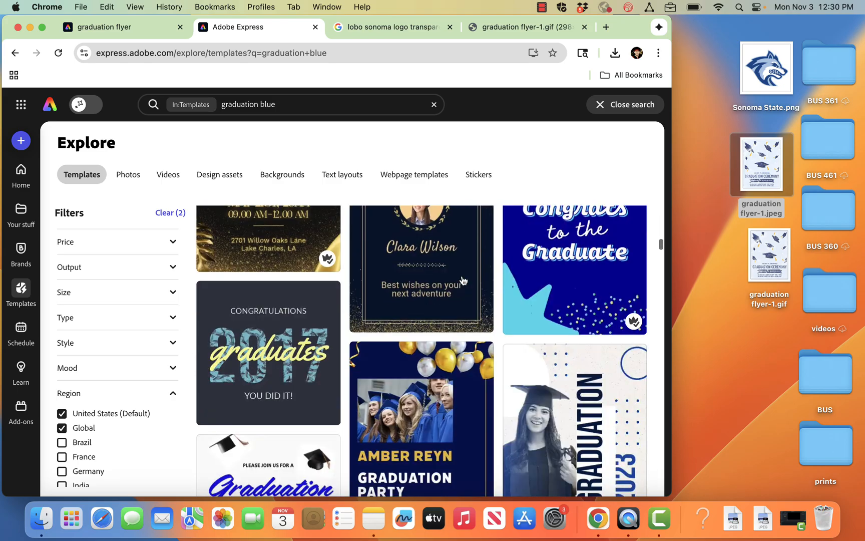
scroll(462, 281, "down", 10)
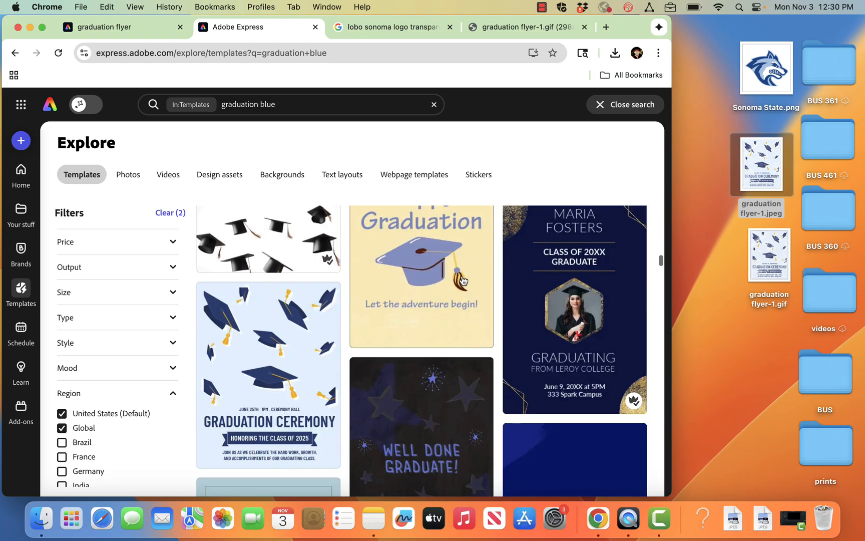
left_click(246, 385)
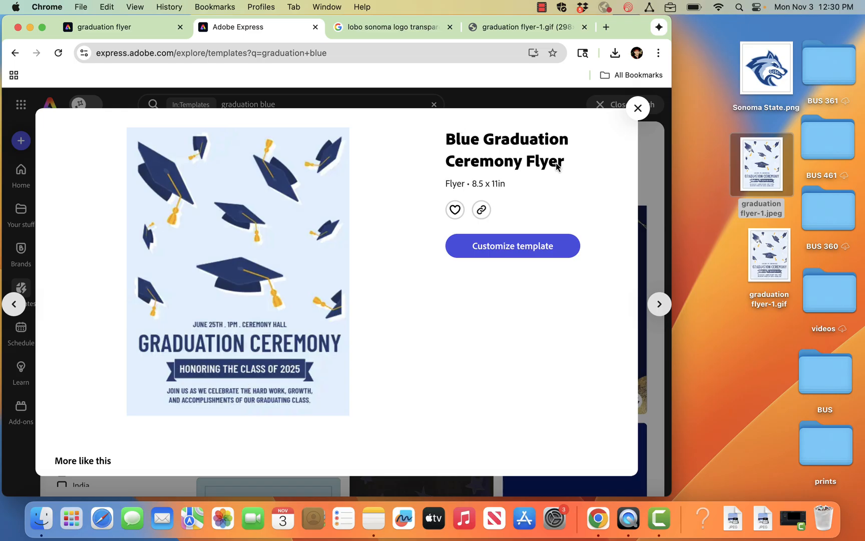
left_click(525, 250)
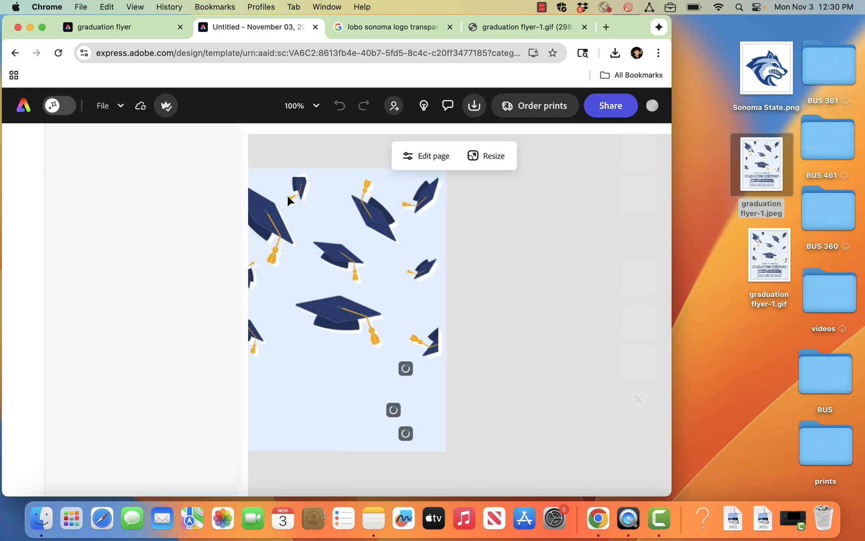
Step: Reload the new untitled design and rename it "flyer 8.5x11 grad"
left_click(120, 107)
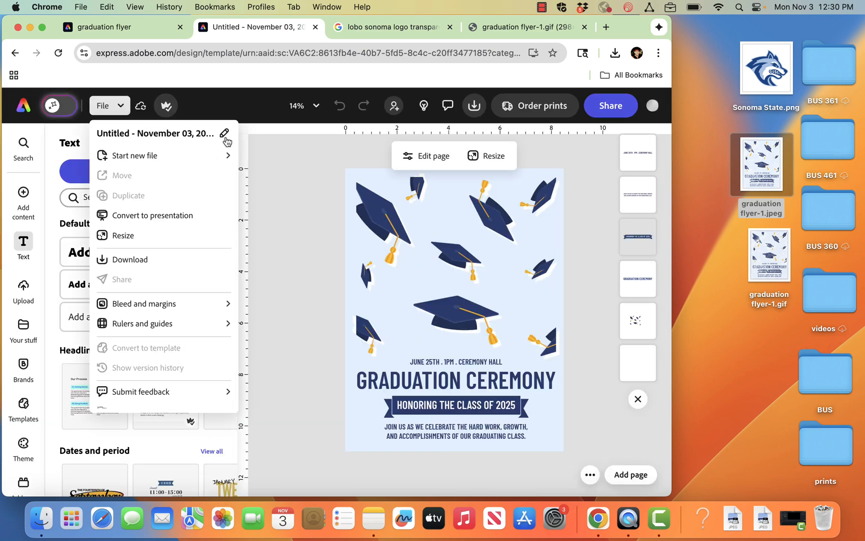
left_click(226, 135)
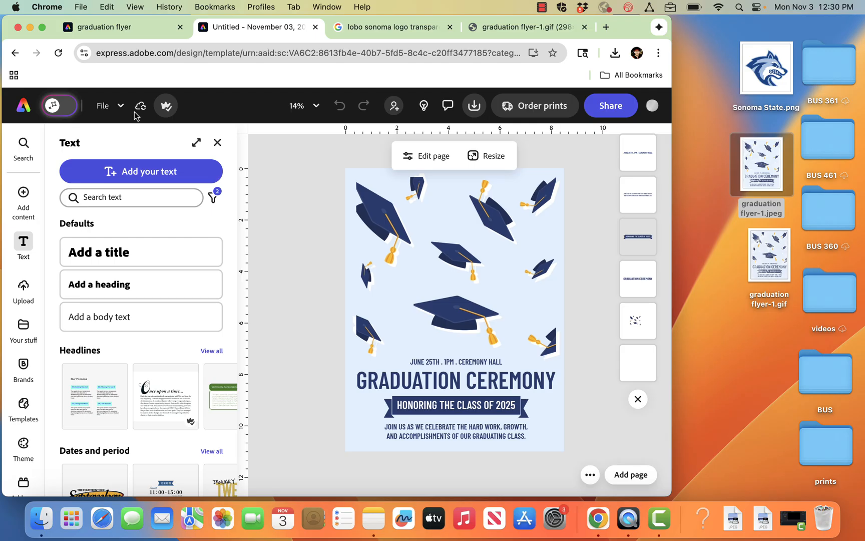
left_click(59, 55)
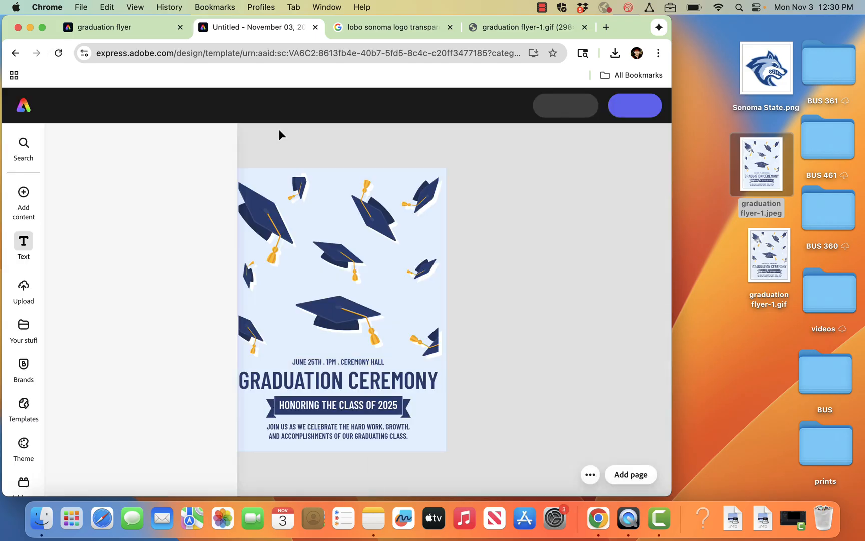
left_click(113, 105)
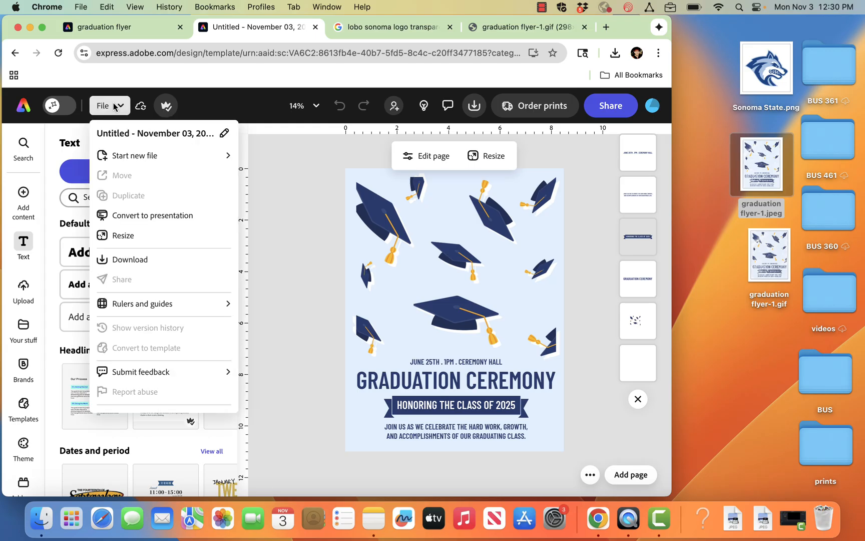
left_click(227, 135)
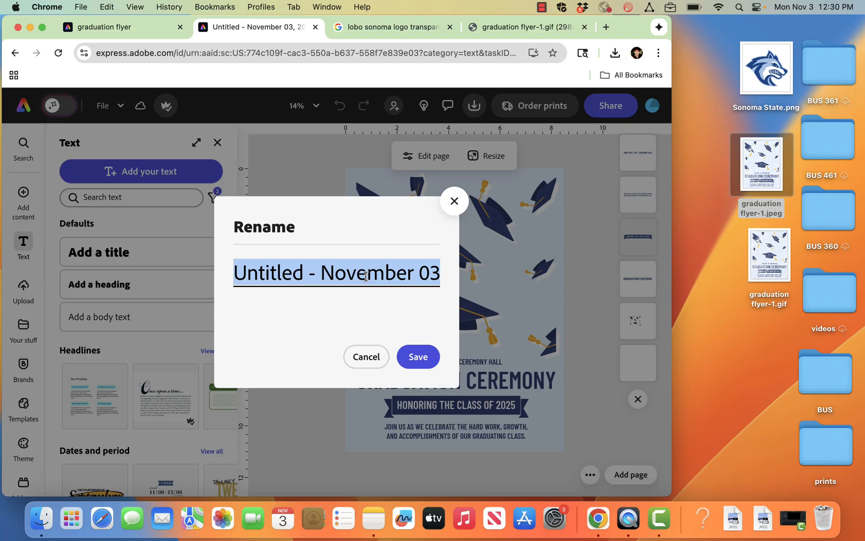
type("flyer")
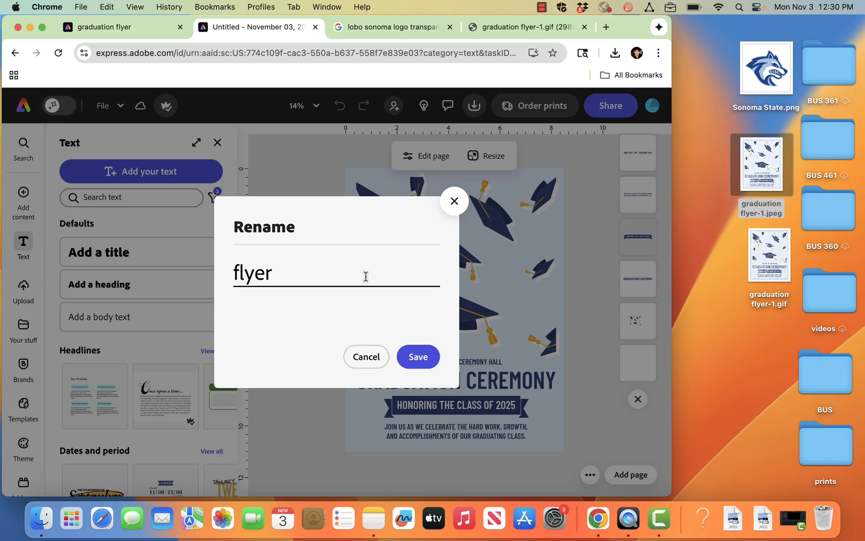
type(" 8.")
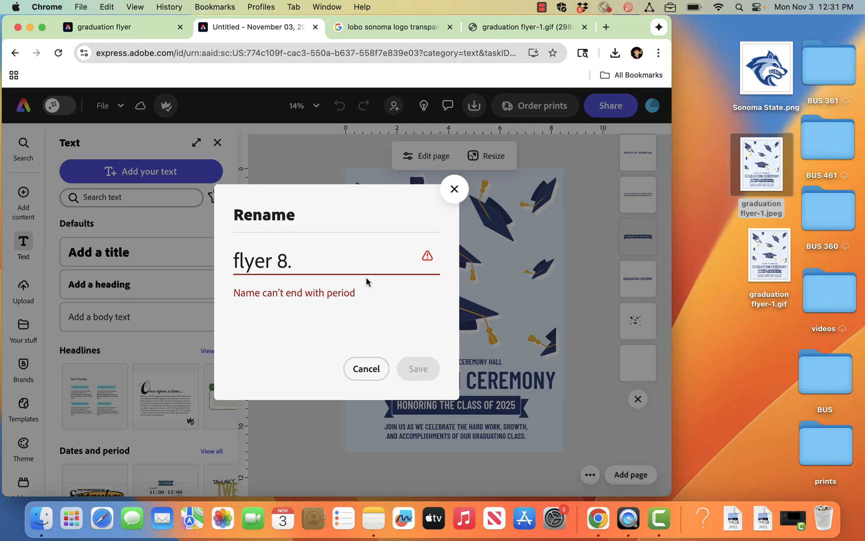
type("5x11 grad")
key("Return")
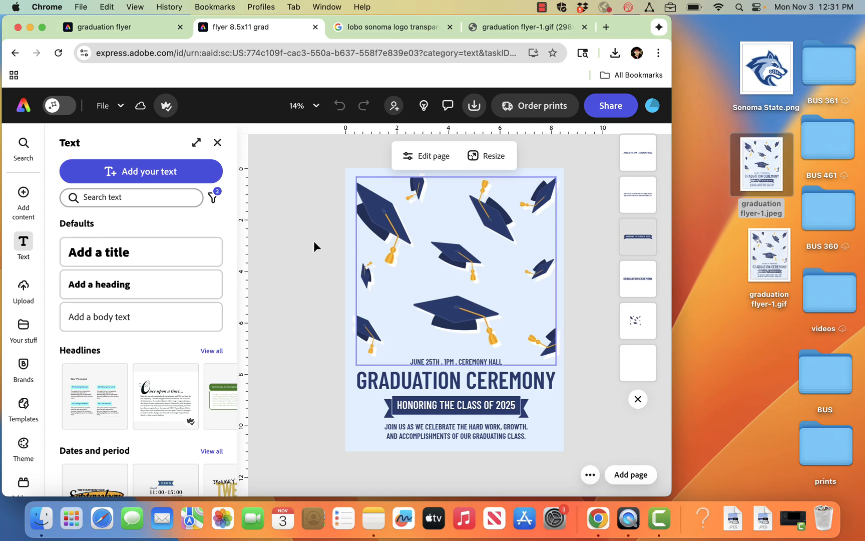
Step: Search the stock video library for "stars" to use on the flyer
left_click(298, 239)
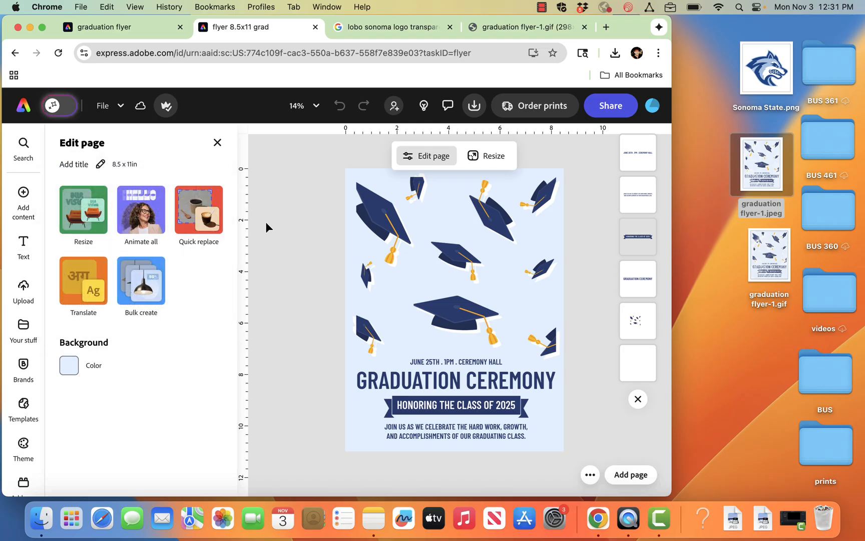
mouse_move(24, 193)
left_click(86, 200)
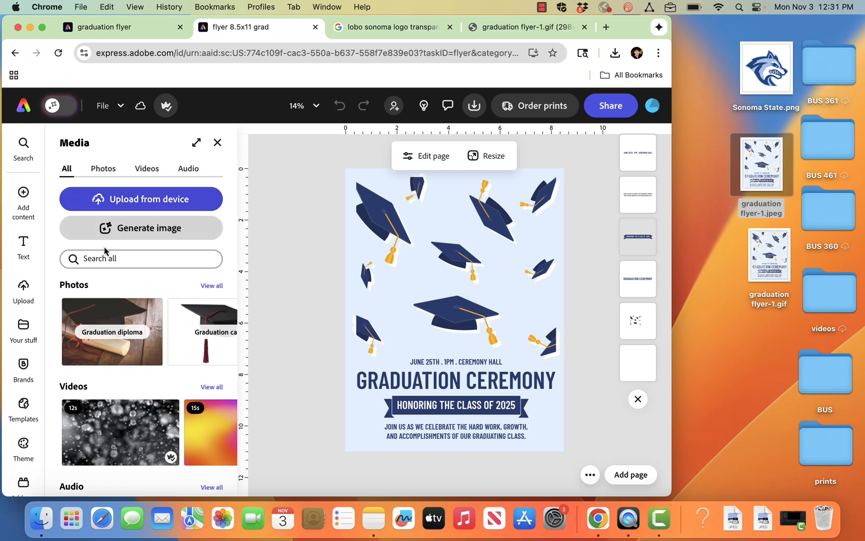
left_click(147, 168)
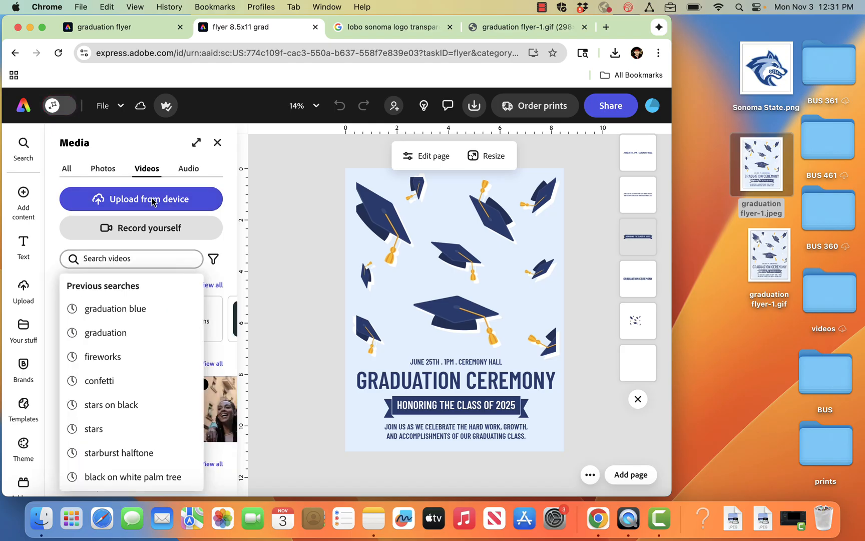
left_click(134, 259)
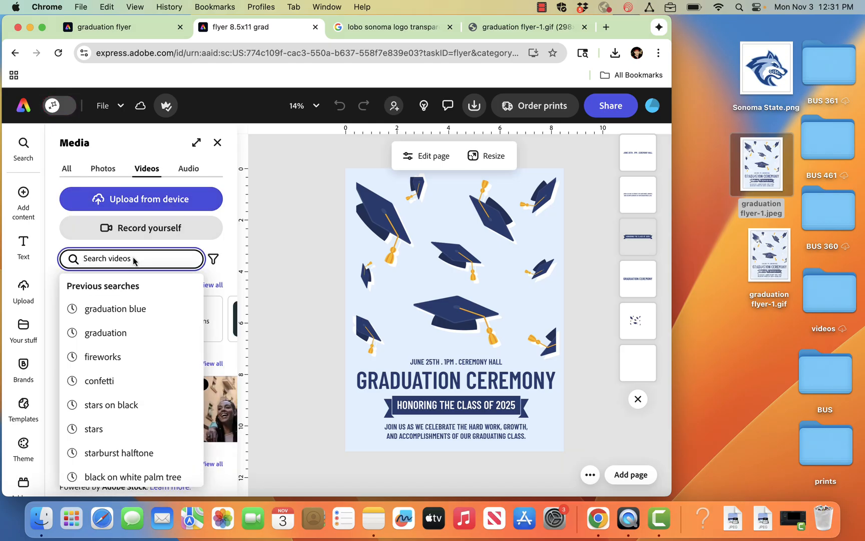
type("stars")
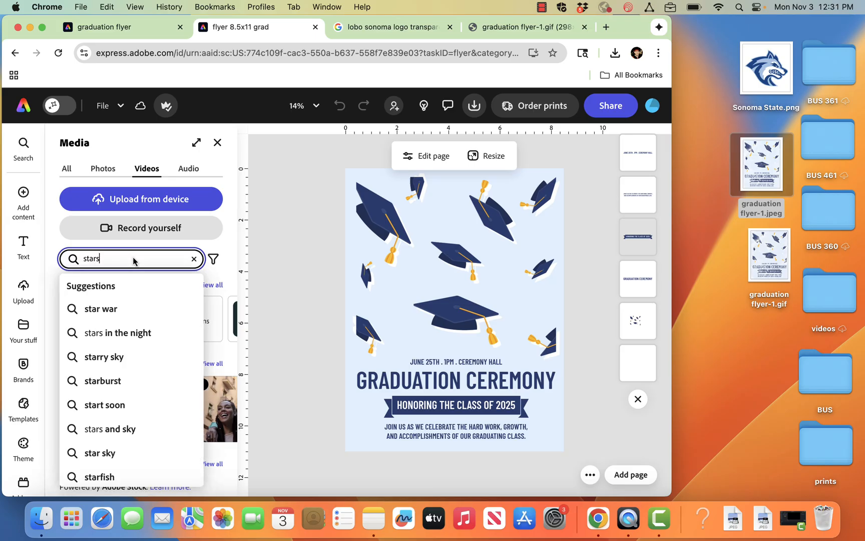
key("Return")
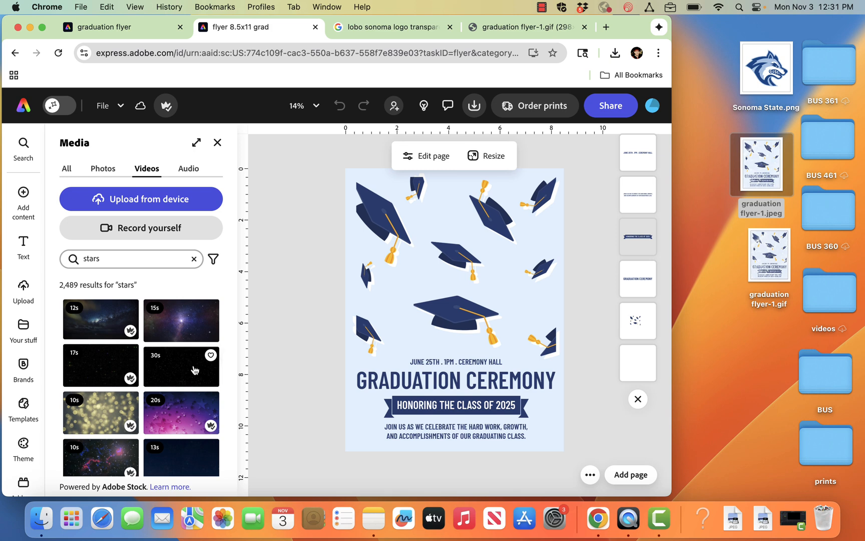
scroll(176, 390, "down", 3)
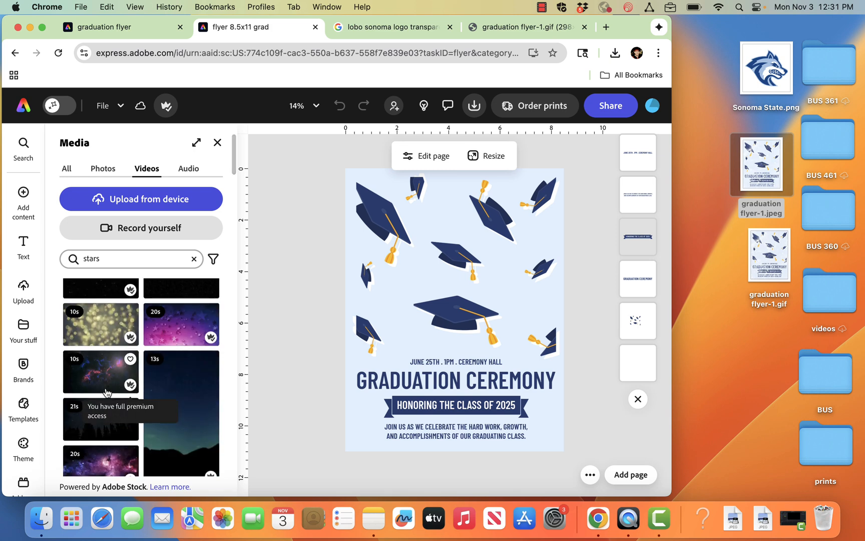
scroll(104, 396, "up", 2)
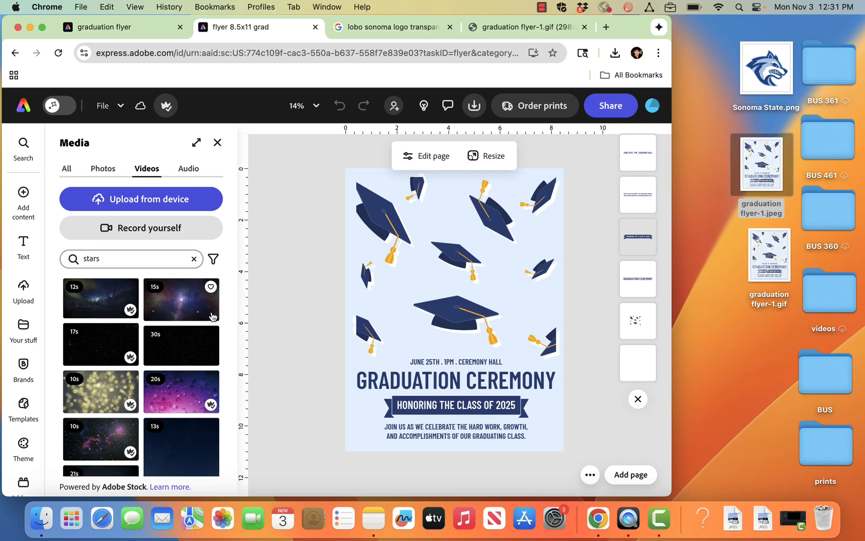
scroll(211, 319, "up", 1)
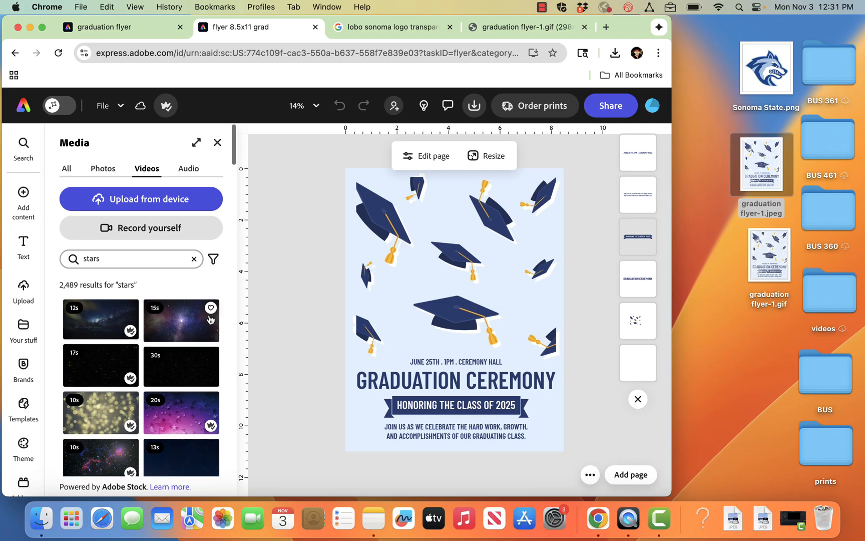
left_click(193, 370)
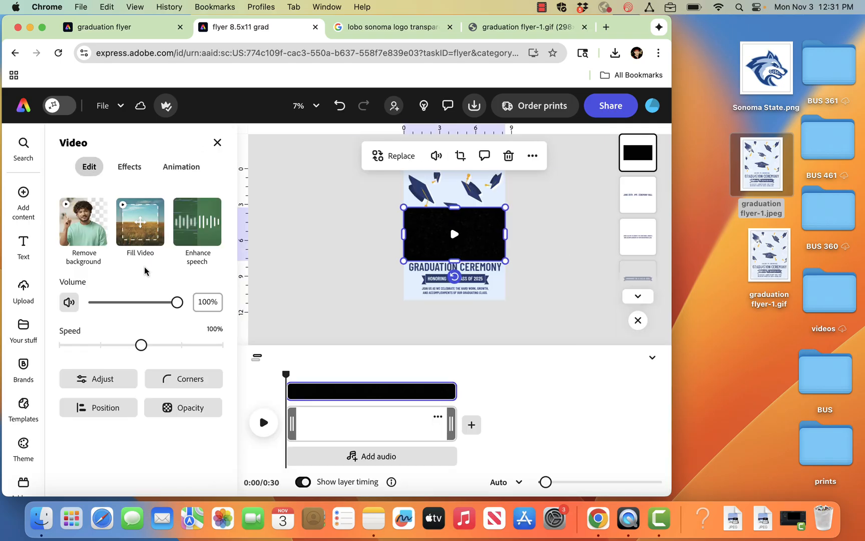
key("super+z")
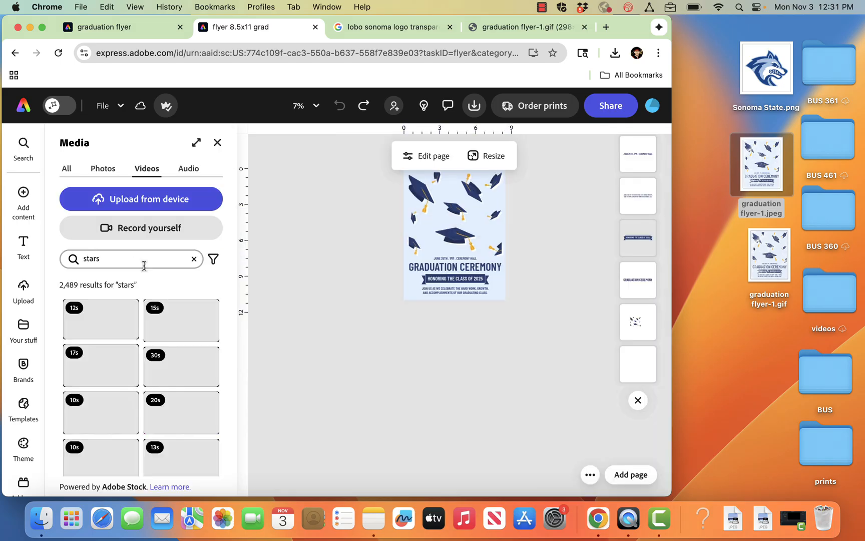
Step: Search the stock video library for "flashing stars"
left_click(124, 259)
left_click(124, 260)
double_click(125, 260)
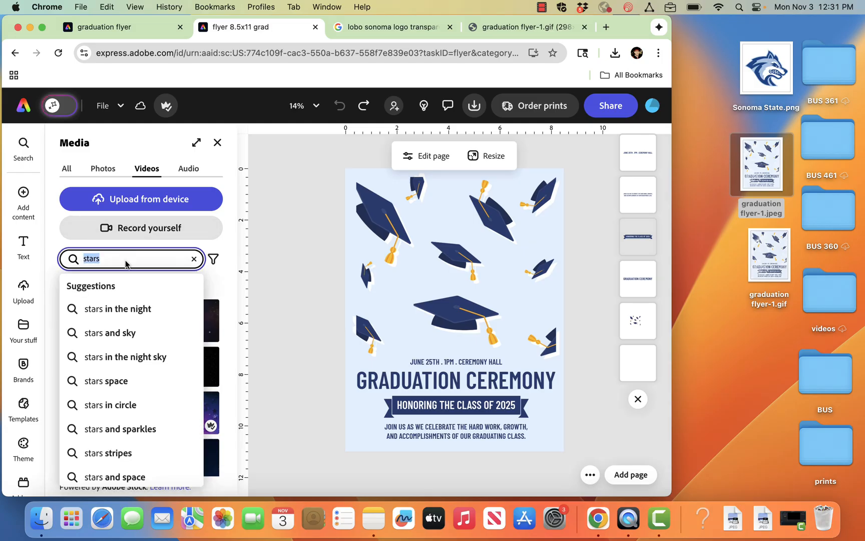
type("flashing")
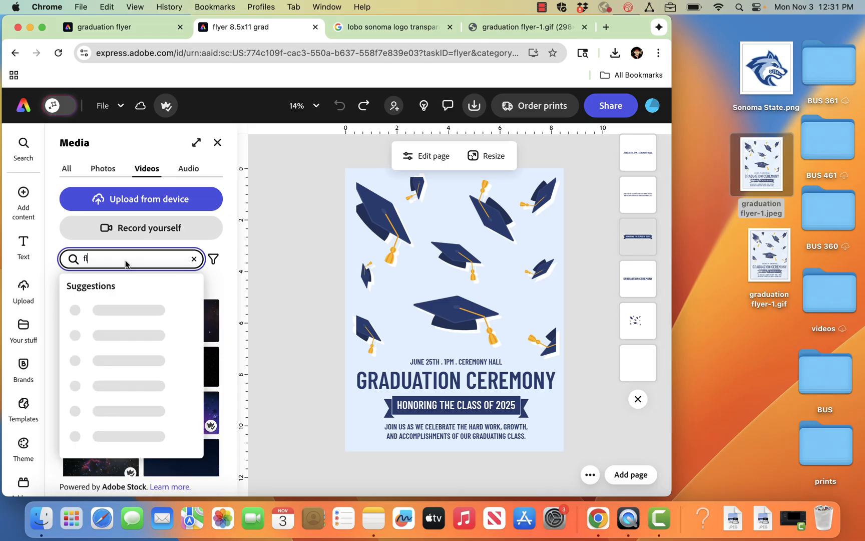
type(" stars")
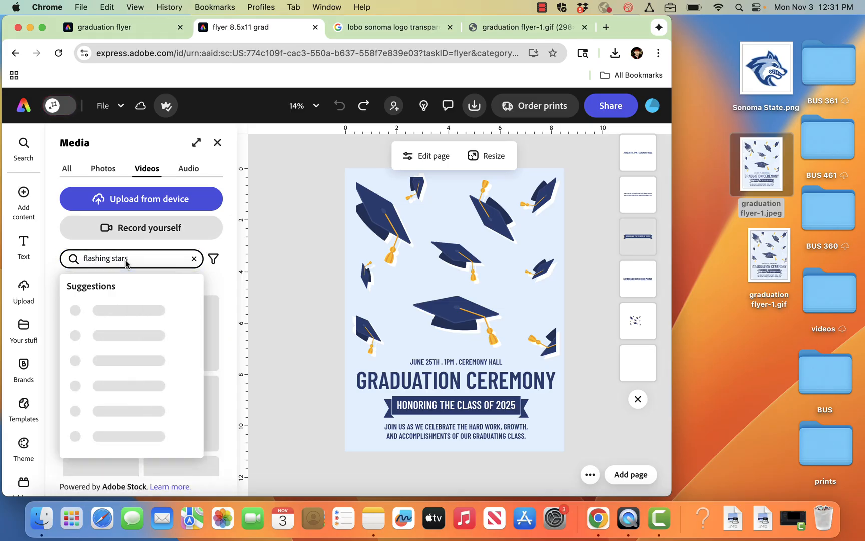
key("Return")
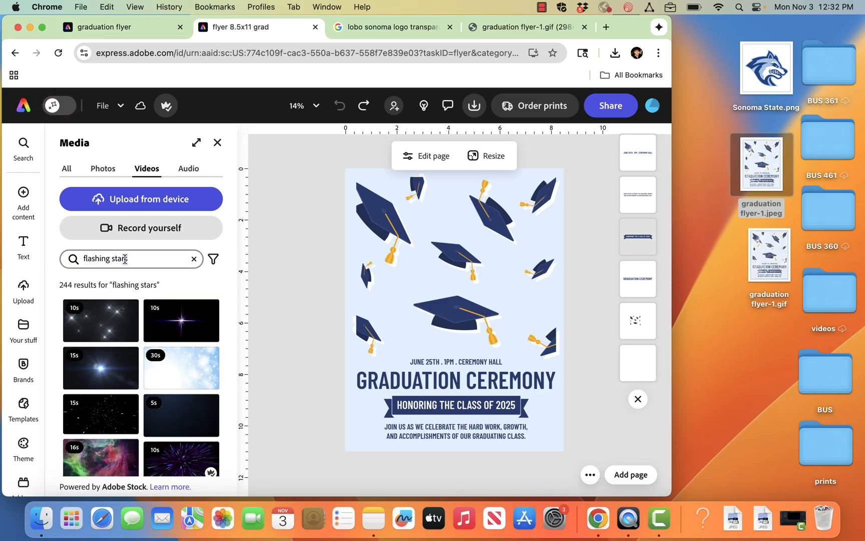
Step: Add the 10-second video of several white flashing stars and stretch it vertically to cover the whole flyer page
mouse_move(97, 331)
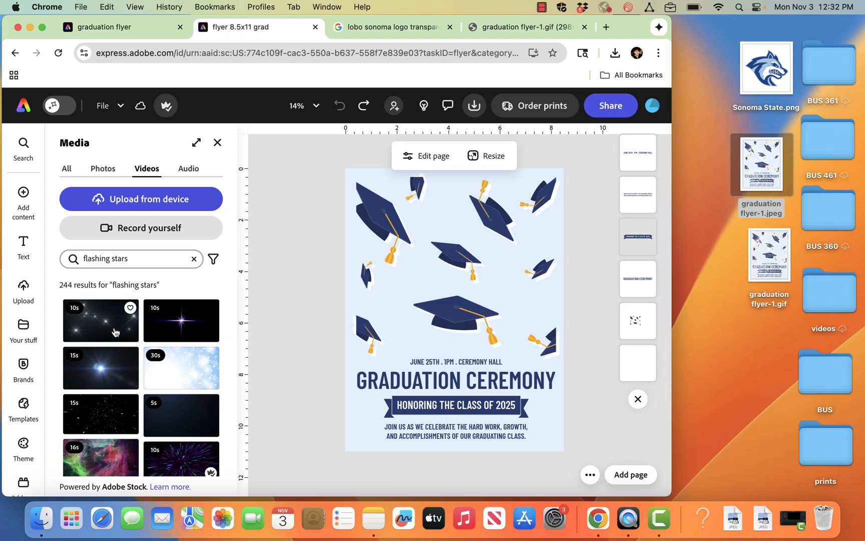
left_click(97, 330)
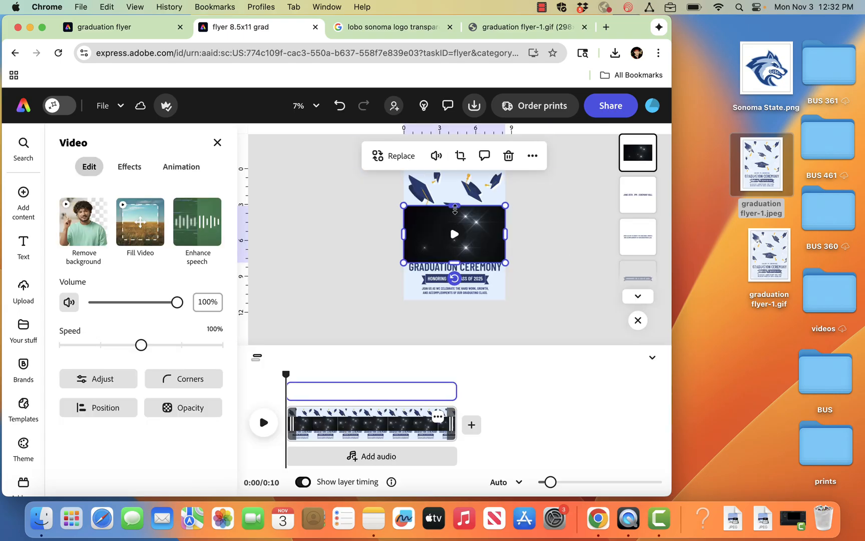
left_click_drag(455, 209, 455, 165)
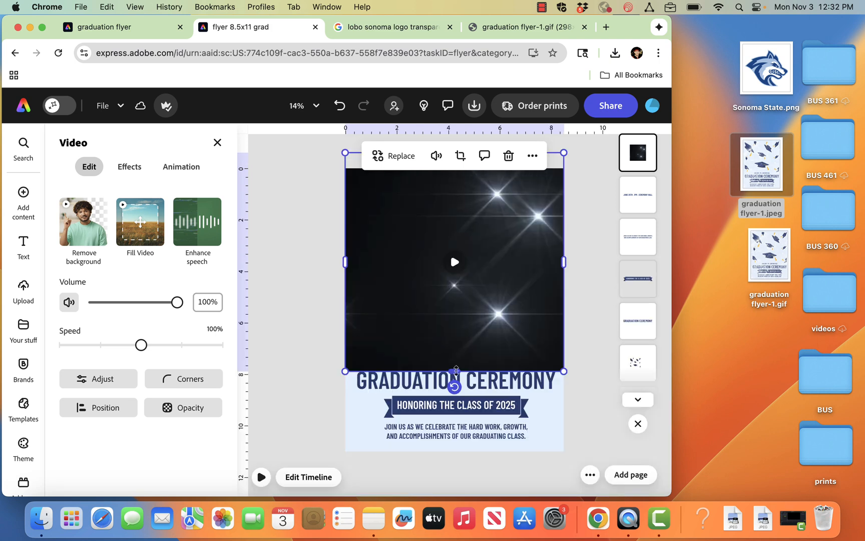
left_click_drag(454, 371, 454, 454)
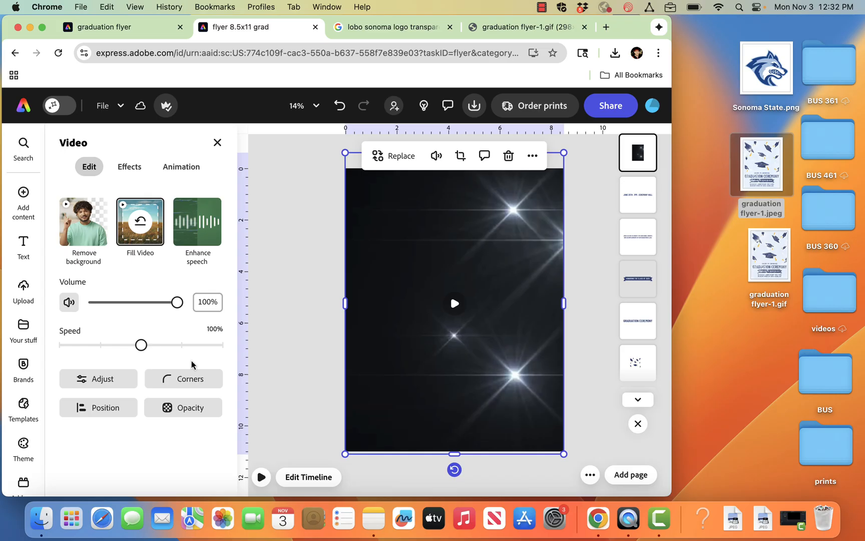
Step: Adjust the flashing stars video to contrast 100 and shadows -100
left_click(123, 378)
left_click_drag(128, 234, 212, 232)
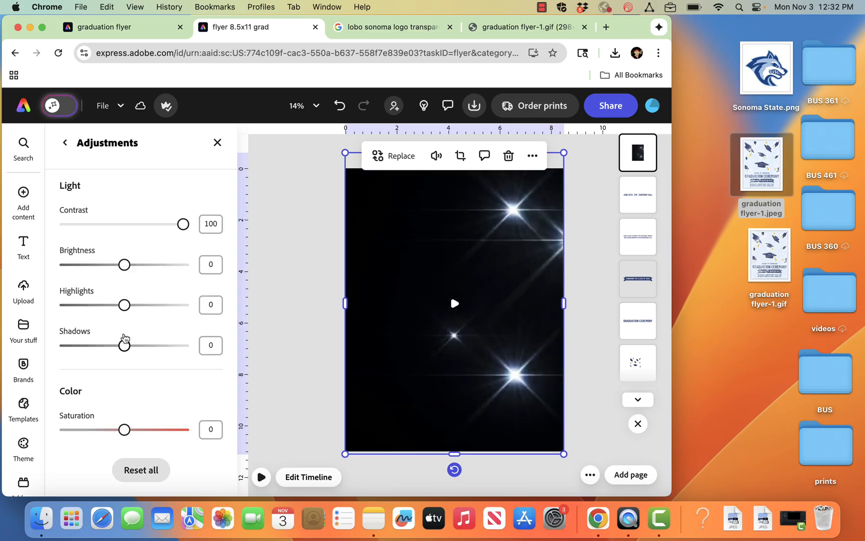
left_click_drag(126, 347, 35, 352)
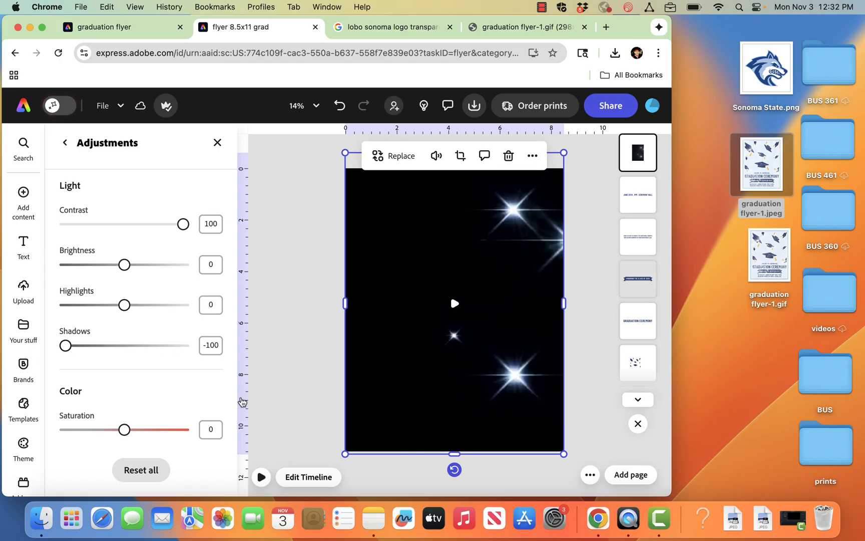
left_click(280, 276)
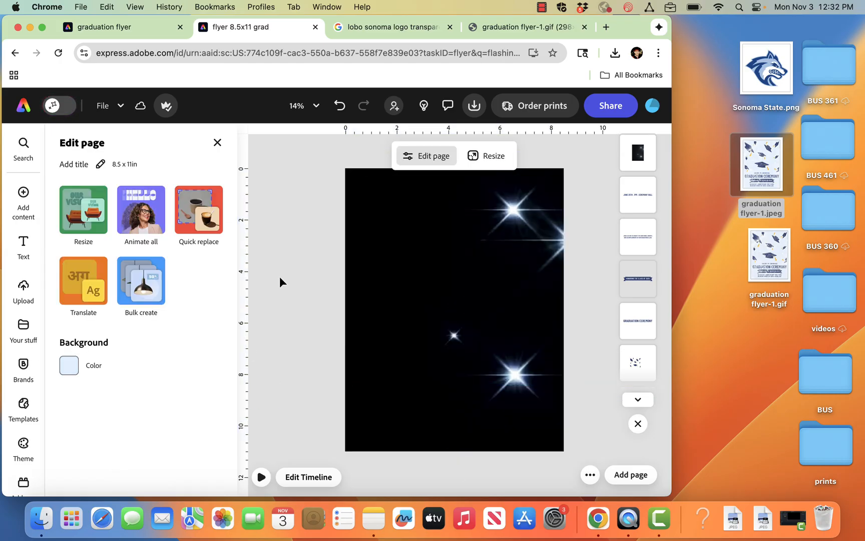
Step: Set the flashing stars video's blend mode to Screen and play the page to preview the effect
left_click(465, 220)
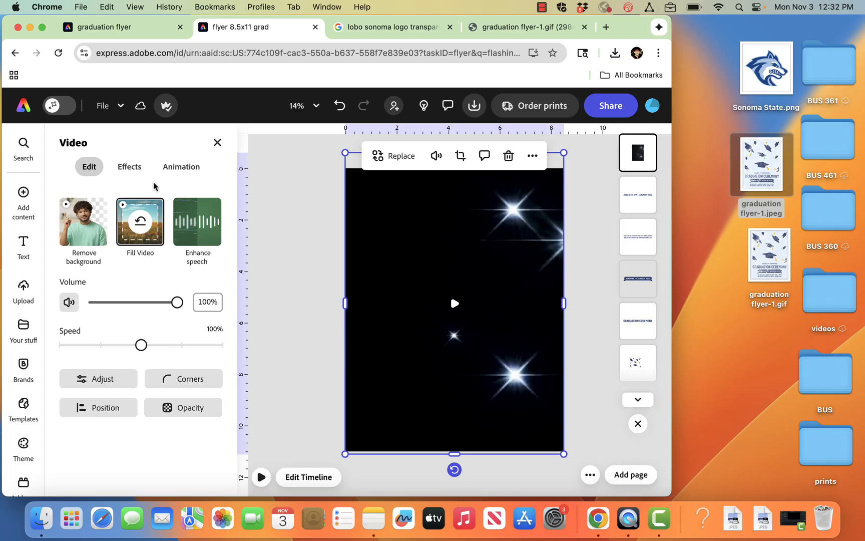
left_click(206, 410)
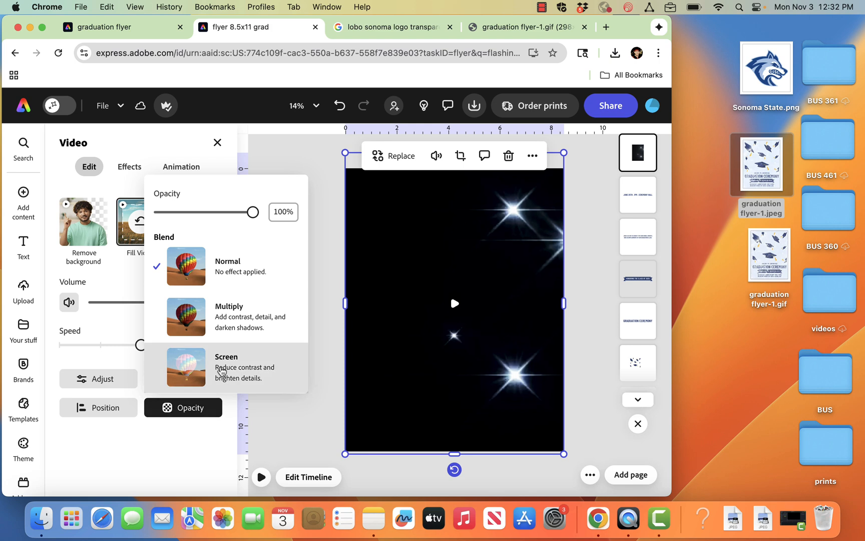
left_click(222, 371)
left_click(332, 286)
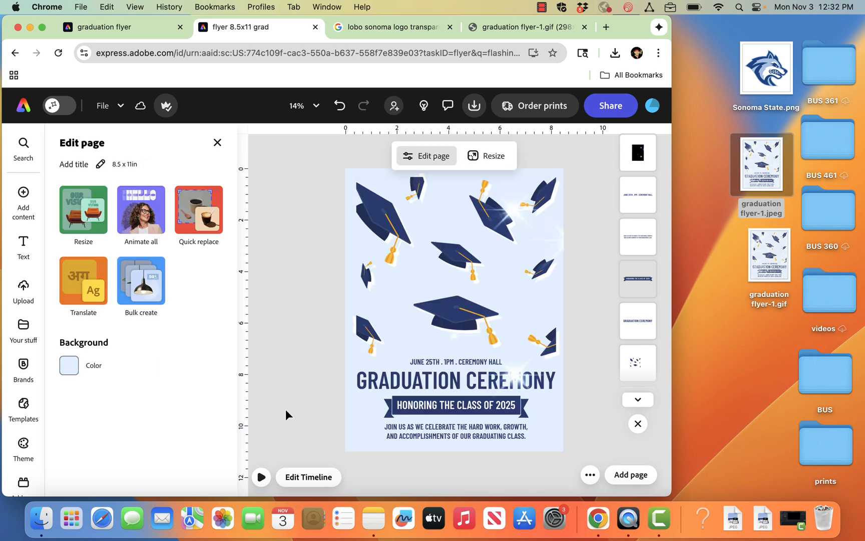
left_click(261, 477)
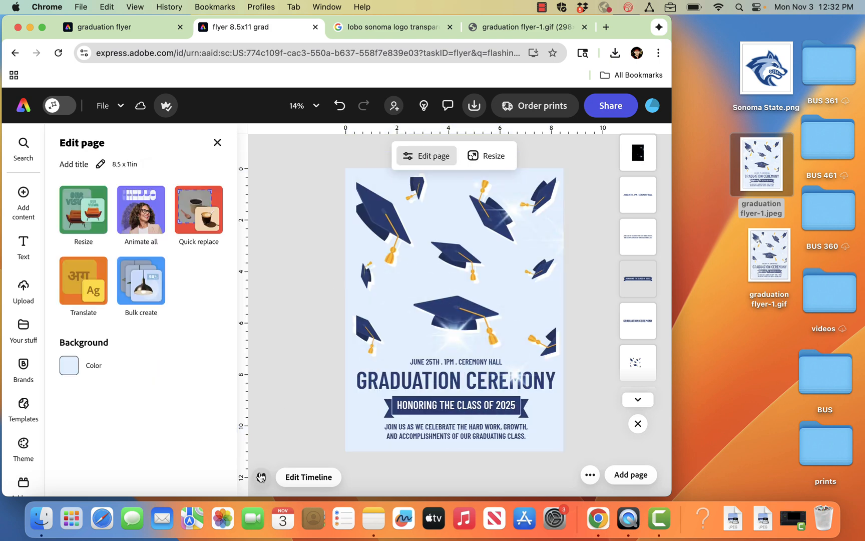
left_click(261, 477)
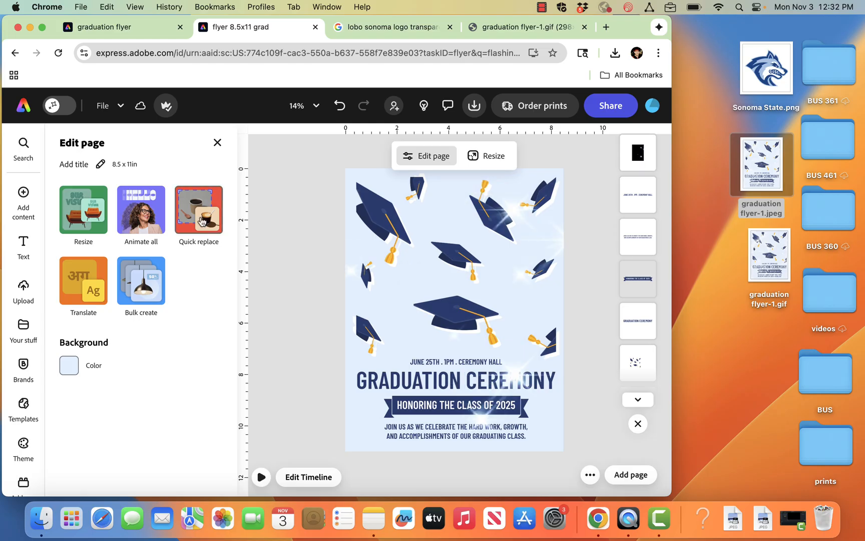
Step: Return to the stock video library and search it for "confetti"
mouse_move(23, 192)
left_click(83, 194)
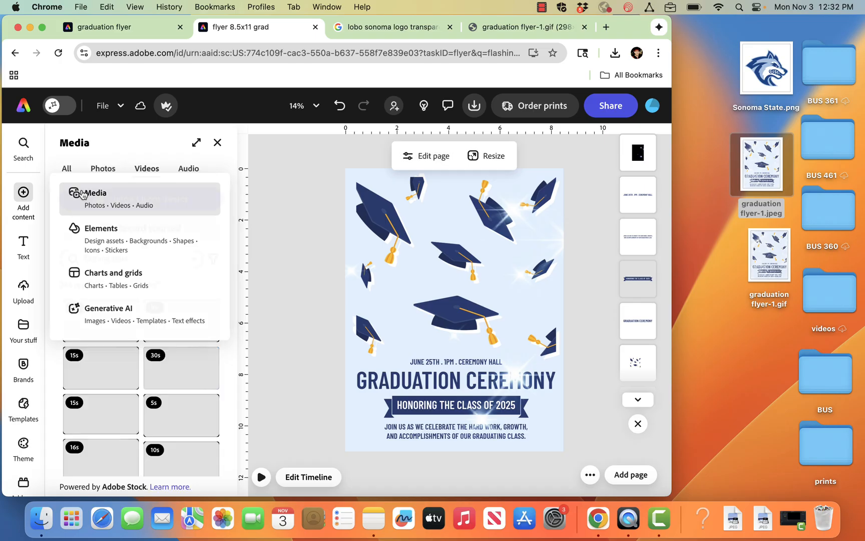
left_click(145, 259)
left_click(145, 259)
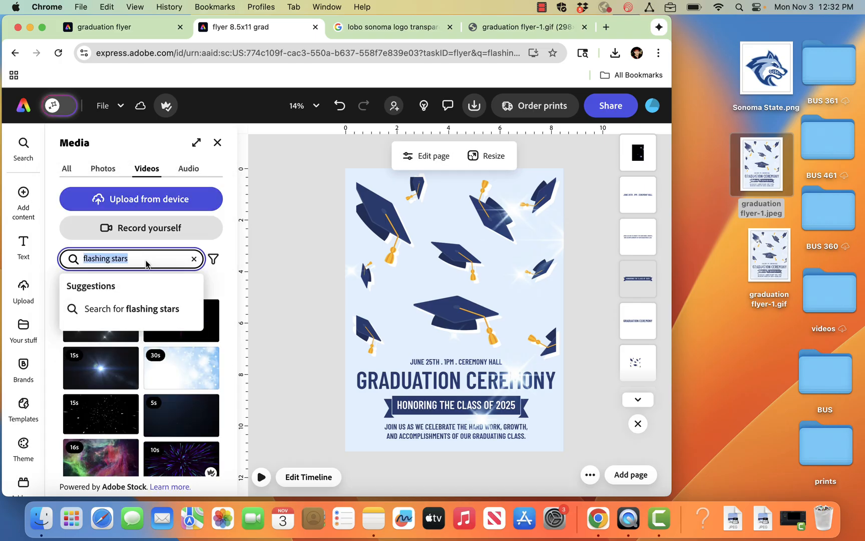
type("confetti")
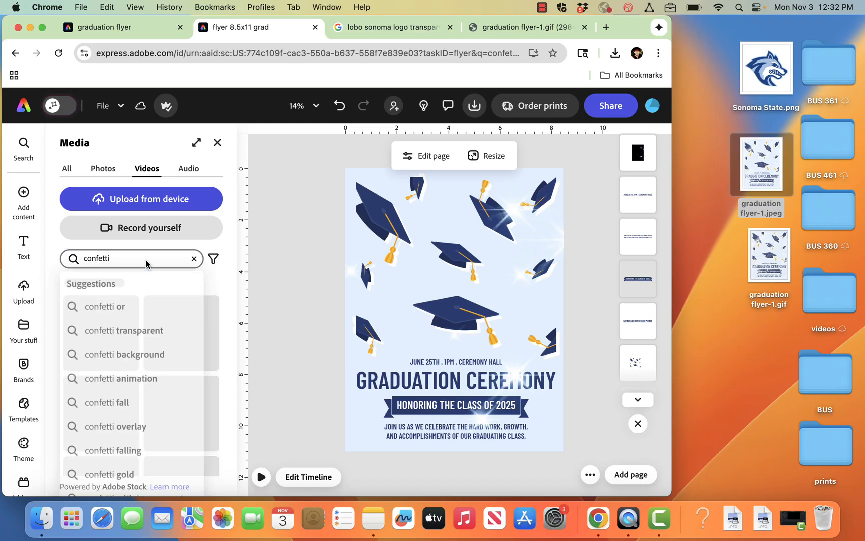
key("Return")
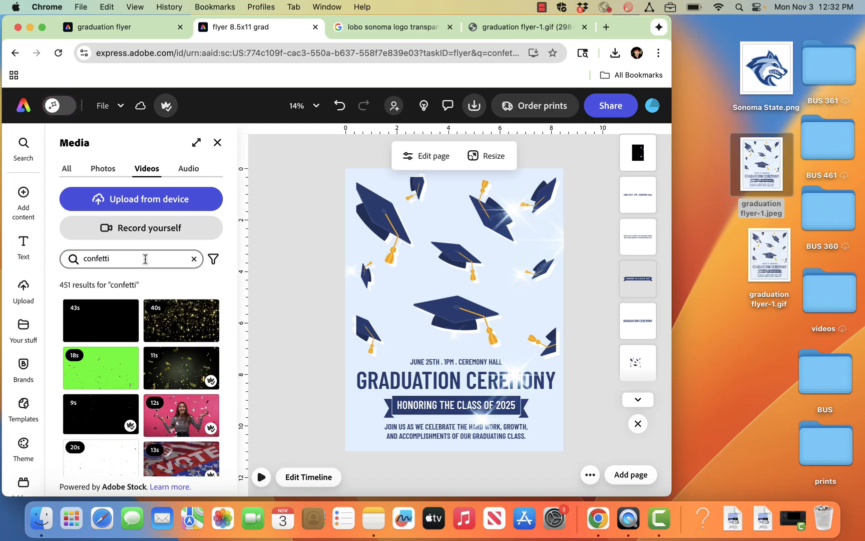
Step: Add the 40-second gold confetti video and stretch it vertically to cover the whole flyer page
mouse_move(169, 329)
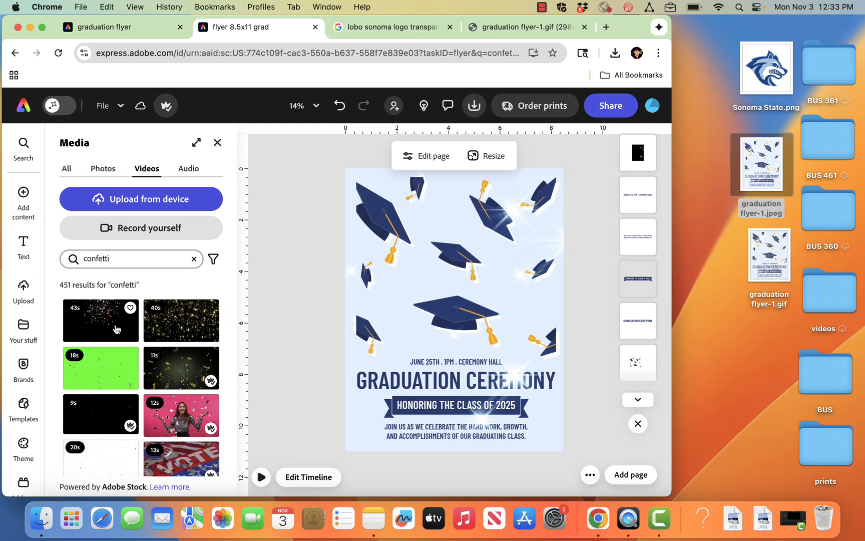
left_click(182, 328)
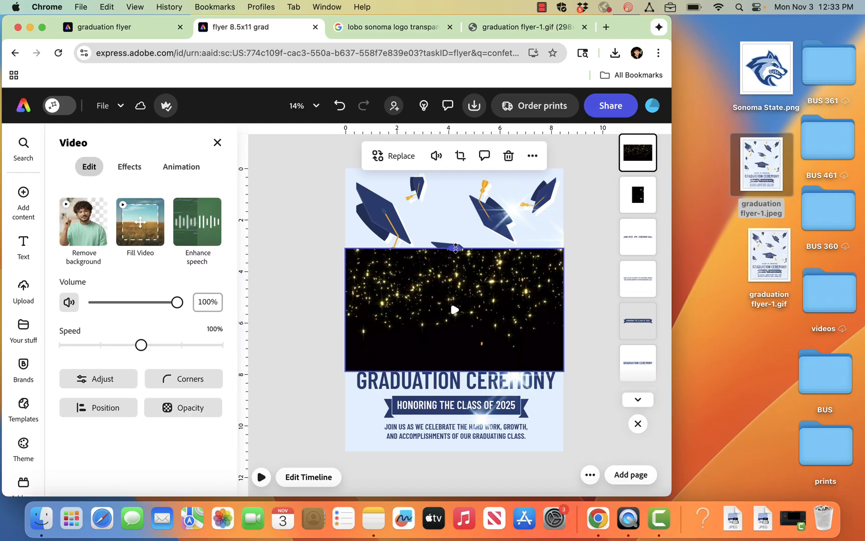
left_click_drag(456, 248, 456, 169)
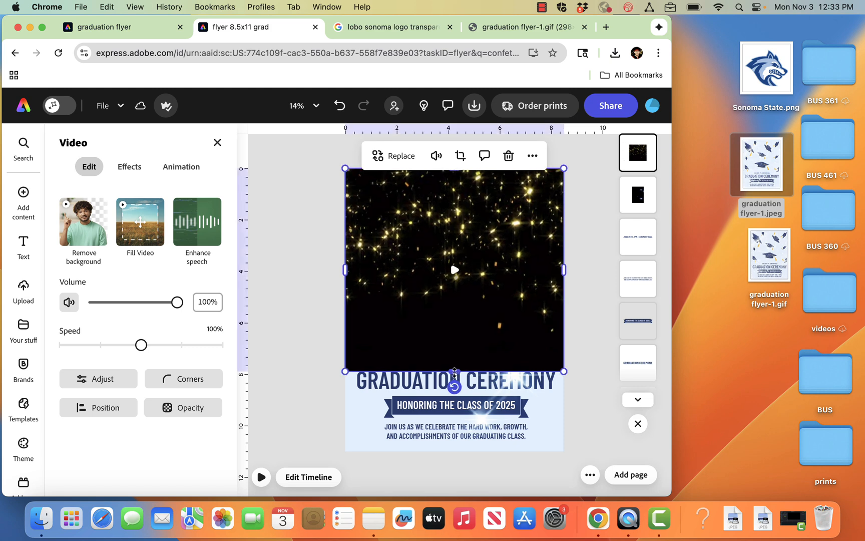
left_click_drag(455, 371, 456, 451)
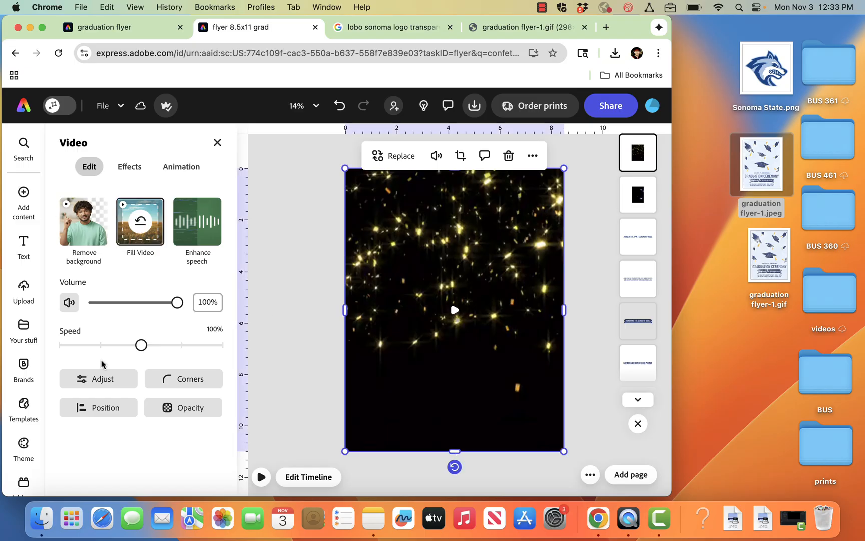
Step: Adjust the confetti video to warmth -100, contrast 100 and shadows -100
left_click(104, 380)
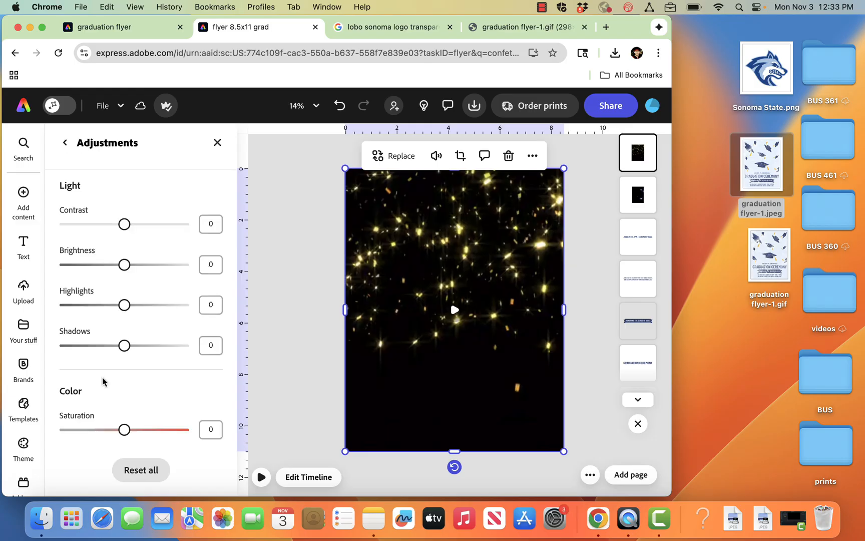
scroll(128, 405, "down", 3)
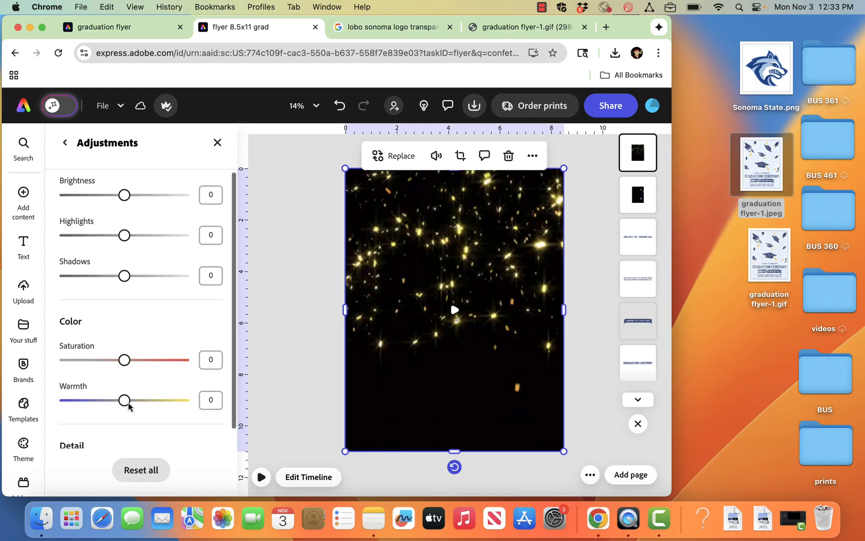
left_click_drag(128, 403, 19, 410)
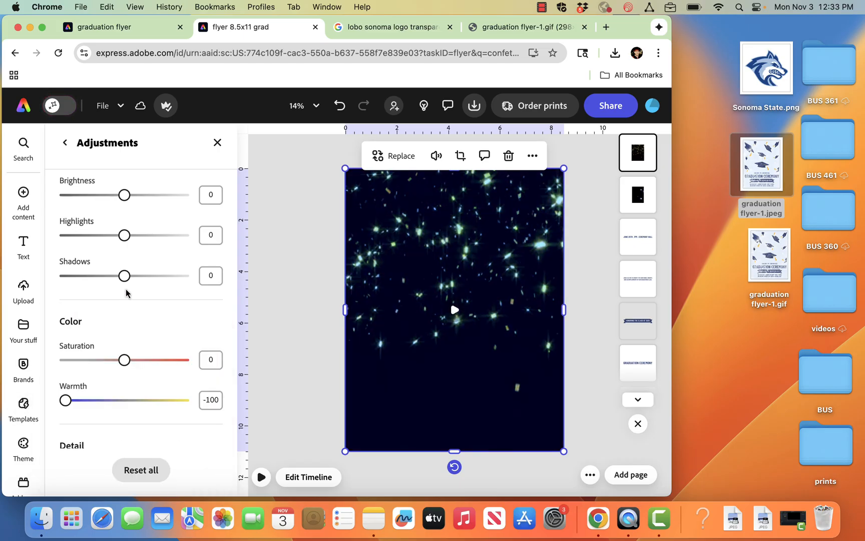
scroll(130, 221, "up", 3)
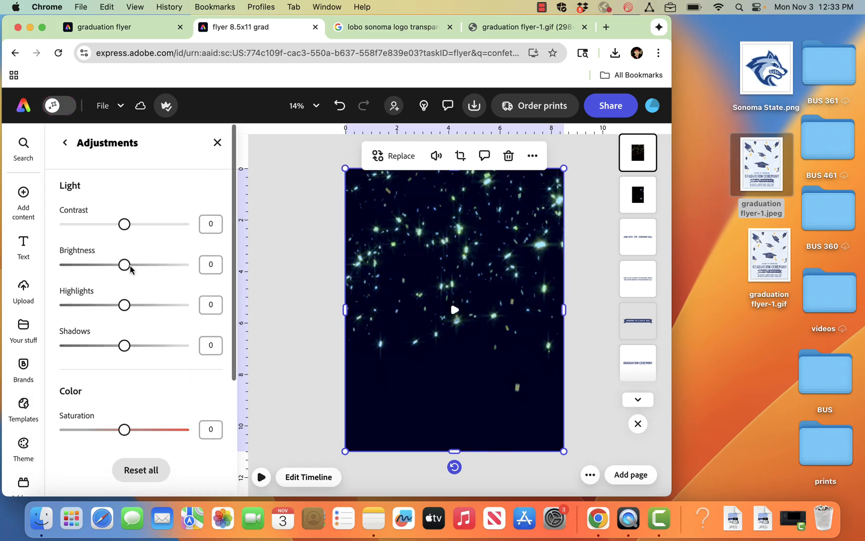
left_click_drag(125, 223, 203, 230)
left_click_drag(129, 346, 22, 351)
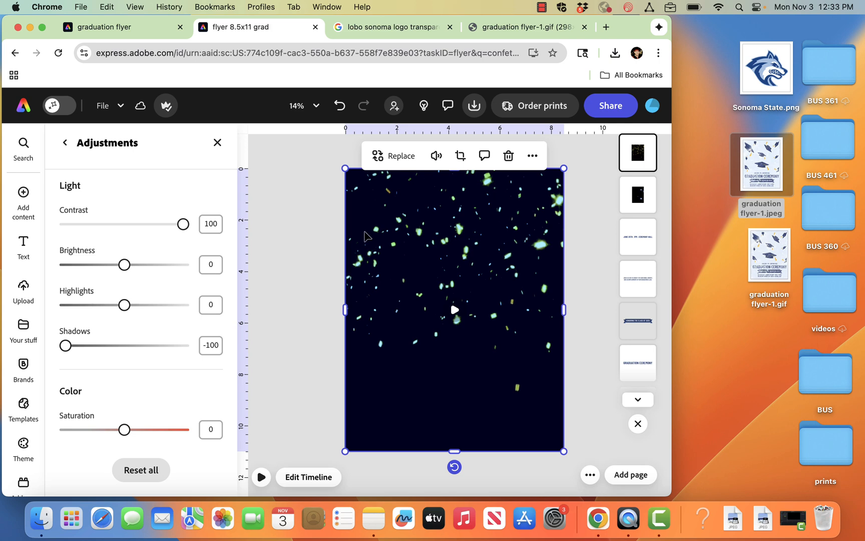
left_click(65, 142)
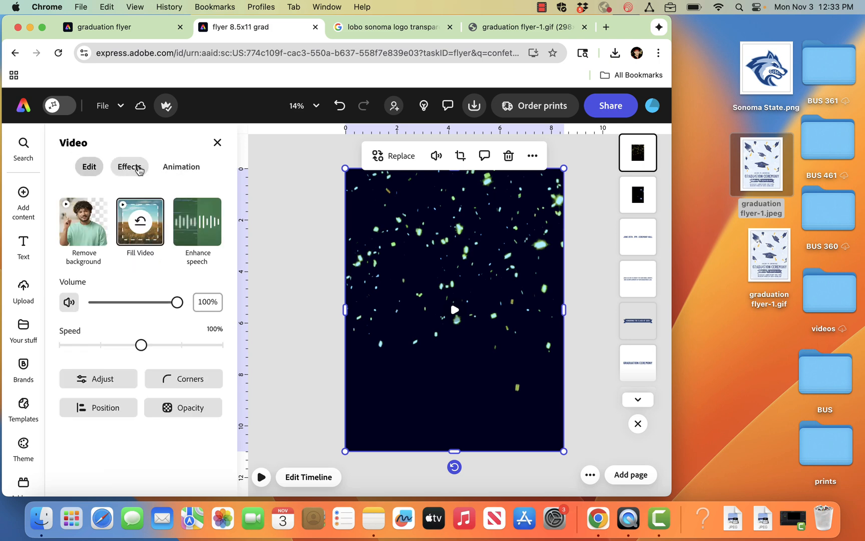
Step: Set the confetti video's blend mode to Screen and play the page to preview the falling confetti
left_click(184, 407)
left_click(203, 373)
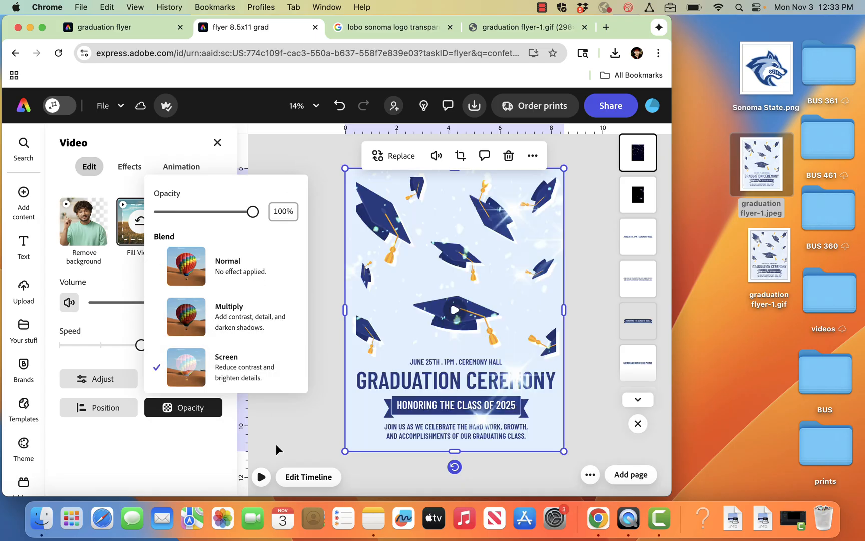
left_click(262, 477)
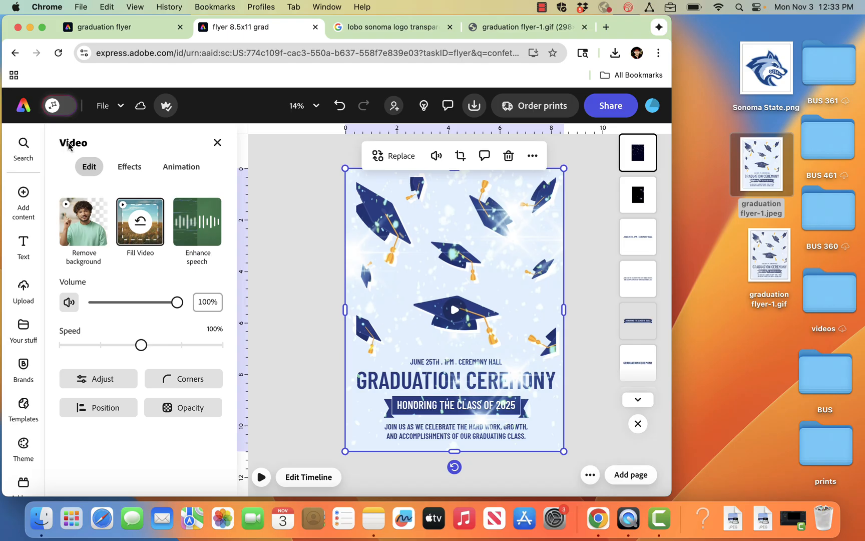
Step: Return to the stock video library and replace the search term with "fireworks"
mouse_move(22, 197)
left_click(98, 195)
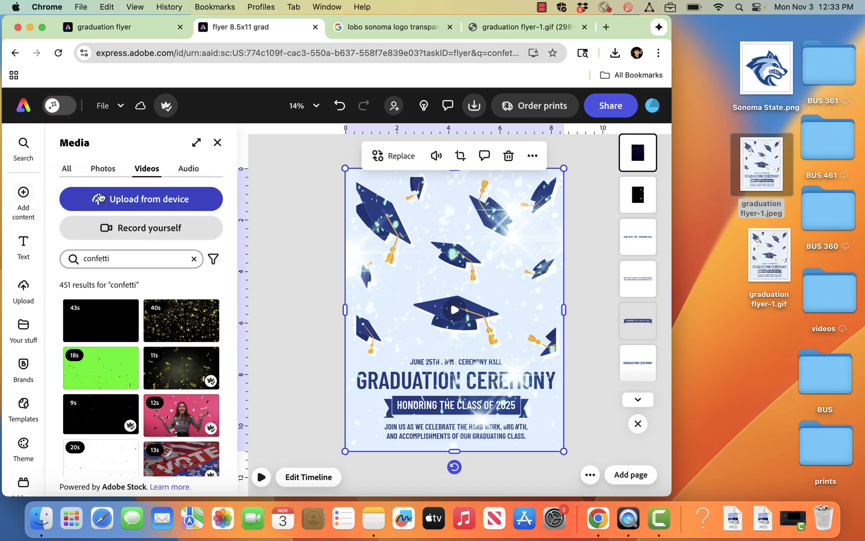
left_click(114, 260)
left_click(115, 263)
left_click(115, 265)
left_click(114, 265)
left_click(115, 265)
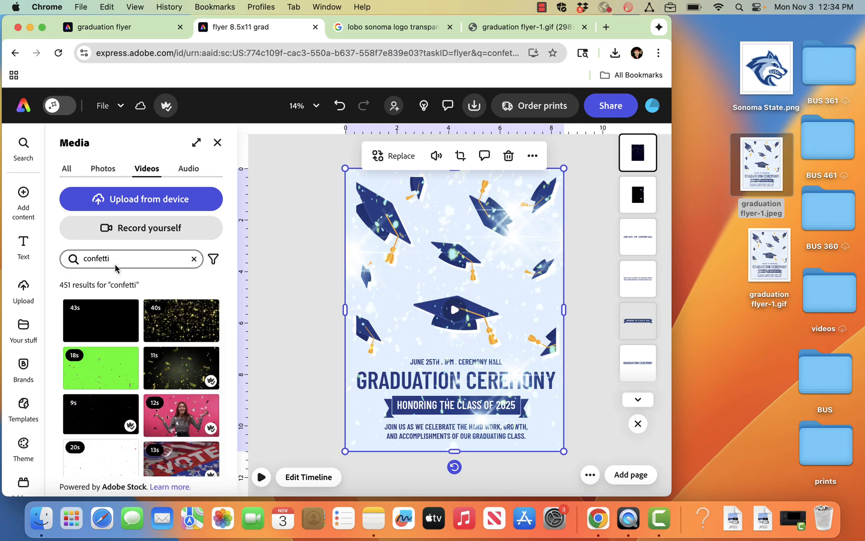
left_click(115, 265)
key("super+a")
type("fireworks")
key("Return")
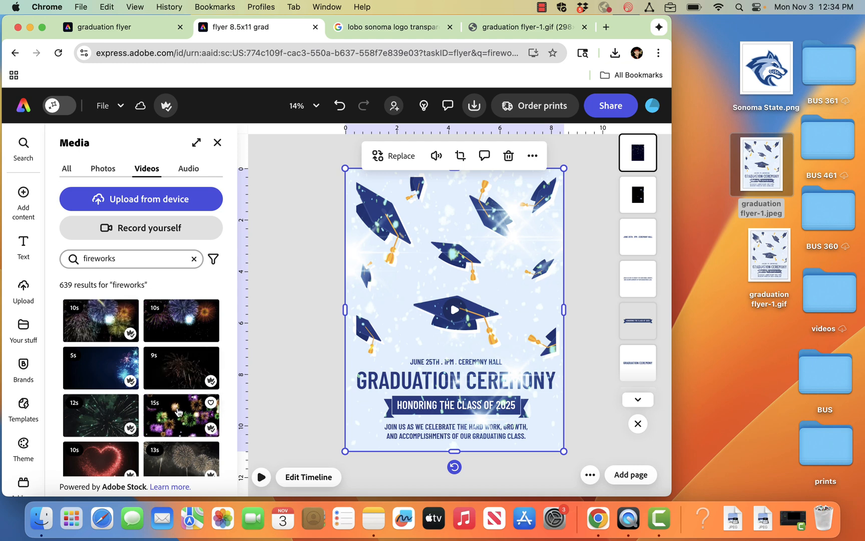
Step: Add the first 10-second fireworks video and stretch it vertically to cover the whole flyer page
left_click(126, 320)
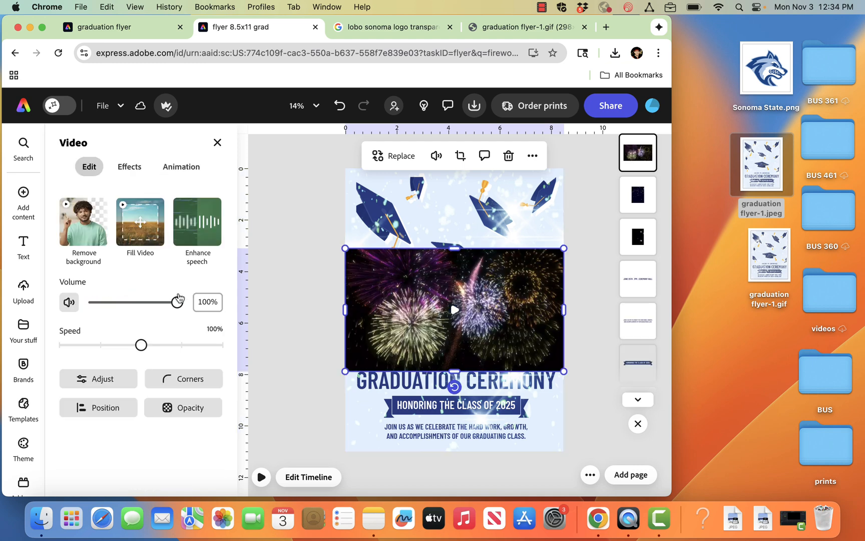
left_click_drag(455, 248, 458, 172)
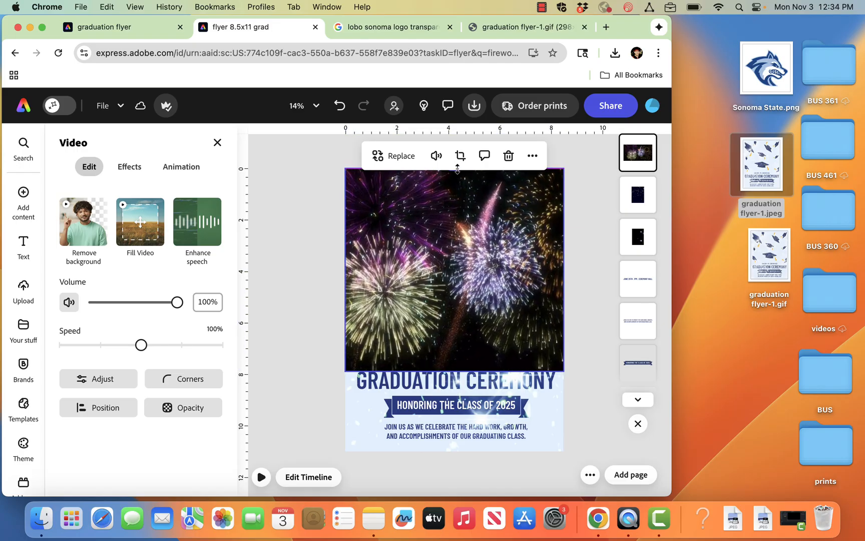
left_click_drag(454, 371, 456, 451)
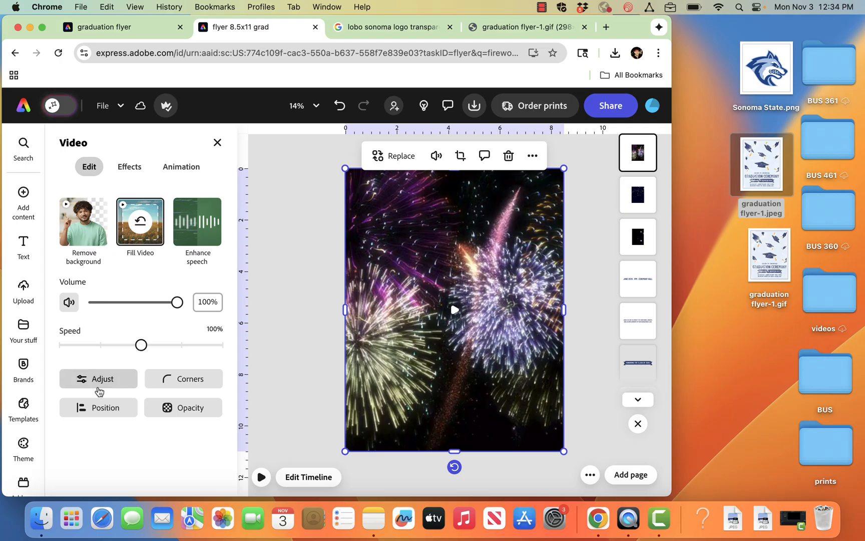
Step: Adjust the fireworks video to saturation -100, contrast 100 and shadows -100
left_click(94, 390)
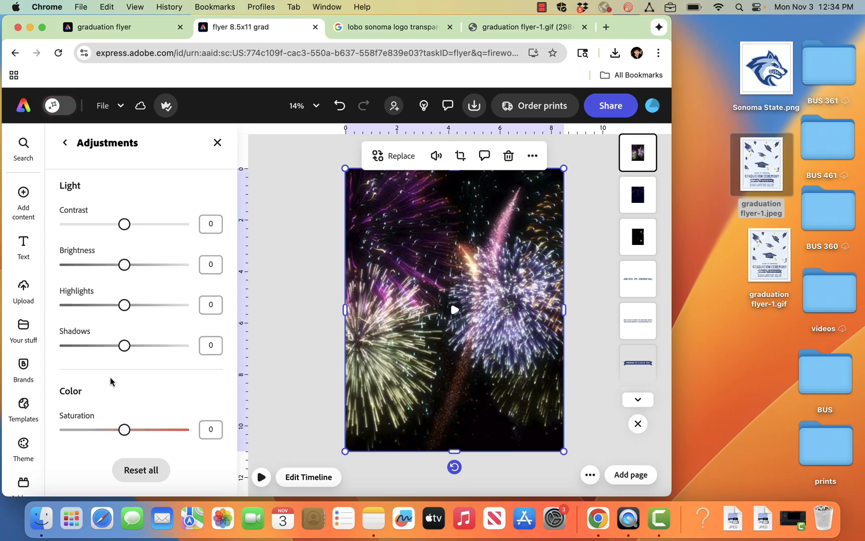
scroll(110, 381, "down", 3)
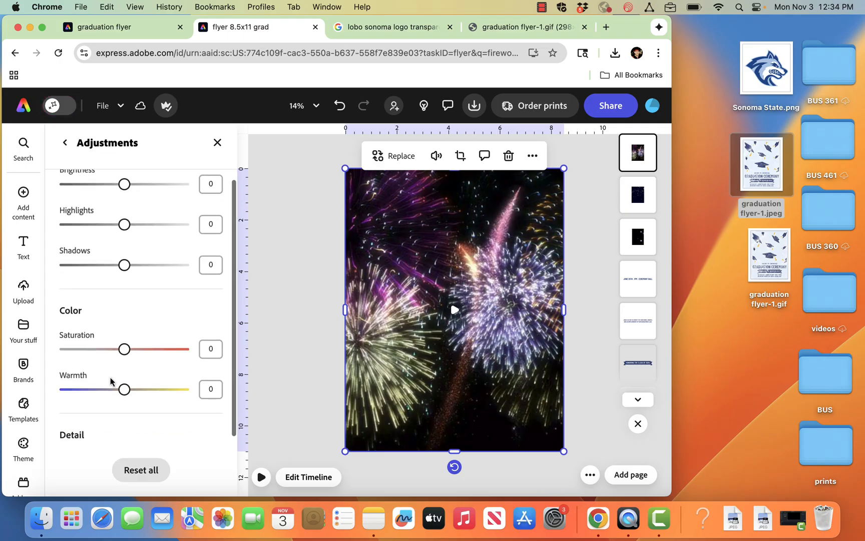
left_click_drag(124, 349, 34, 356)
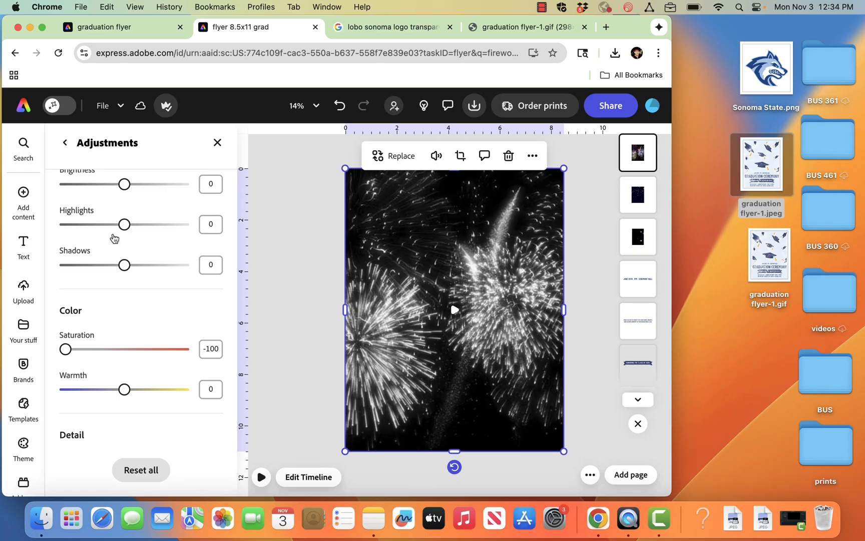
scroll(124, 260, "up", 3)
left_click_drag(128, 217, 209, 218)
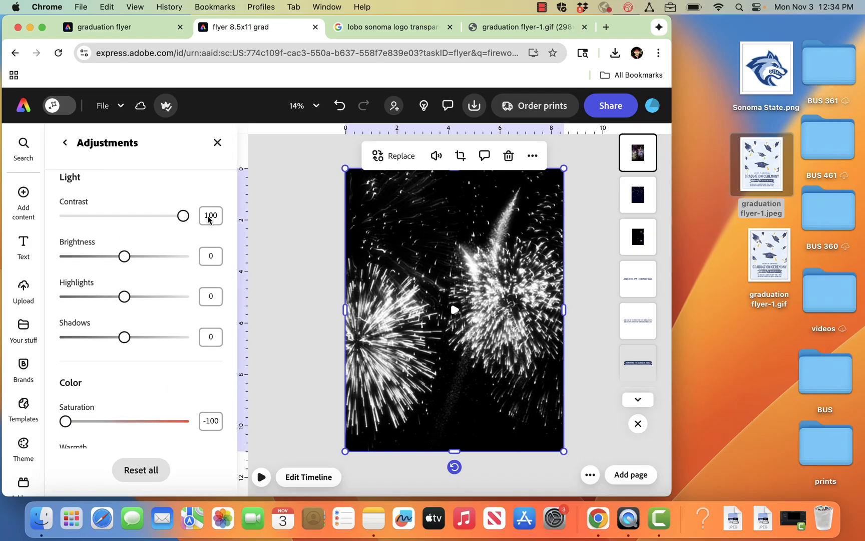
left_click_drag(124, 336, 1, 345)
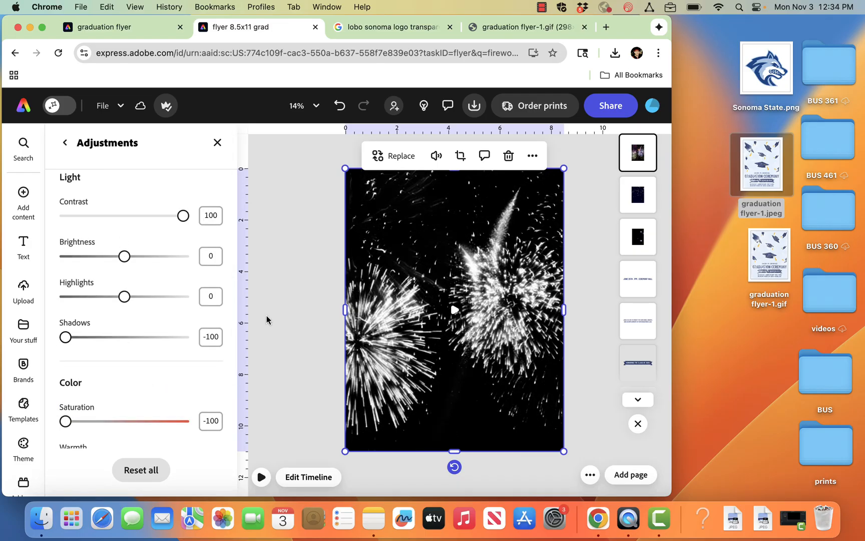
left_click(294, 286)
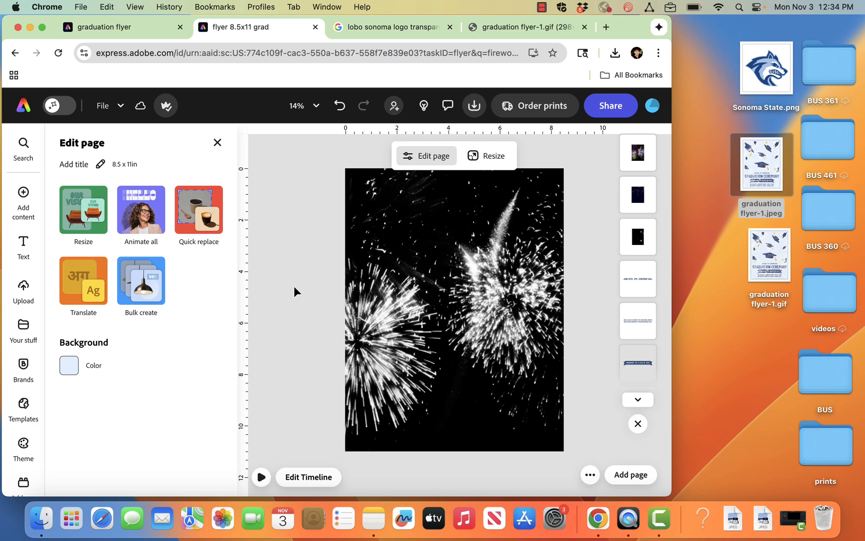
Step: Blend the fireworks video into the flyer with the Screen mode and preview the animation briefly
left_click(419, 274)
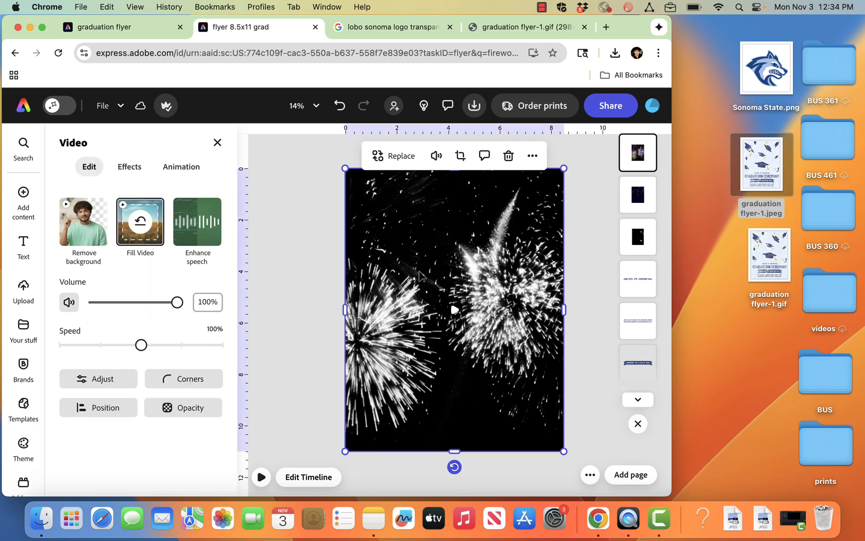
left_click(196, 410)
left_click(220, 374)
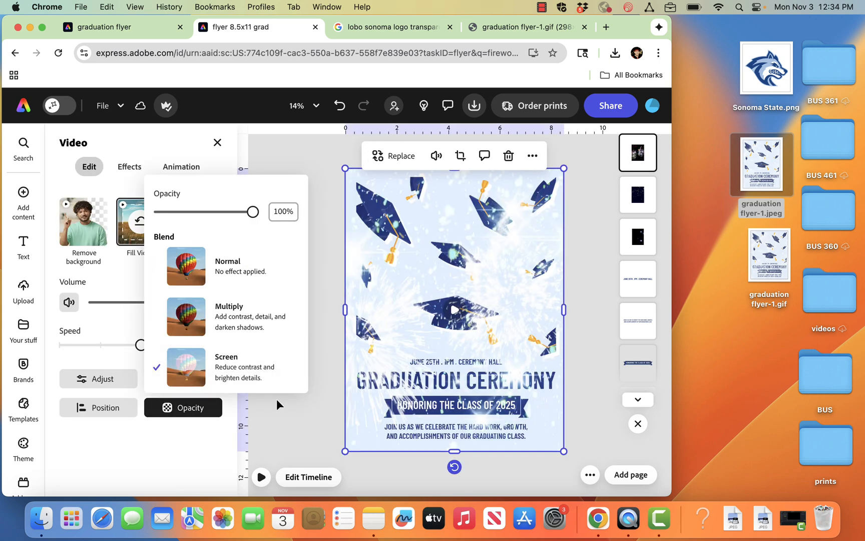
left_click(261, 477)
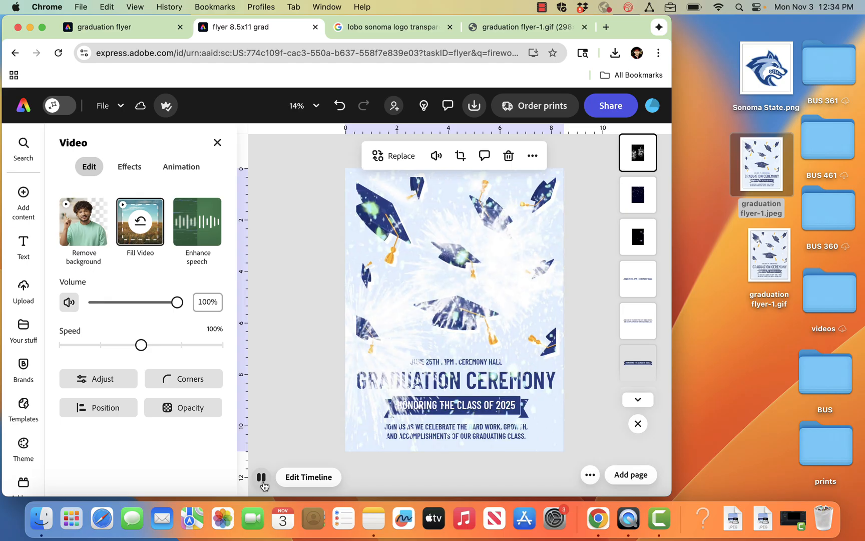
left_click(262, 479)
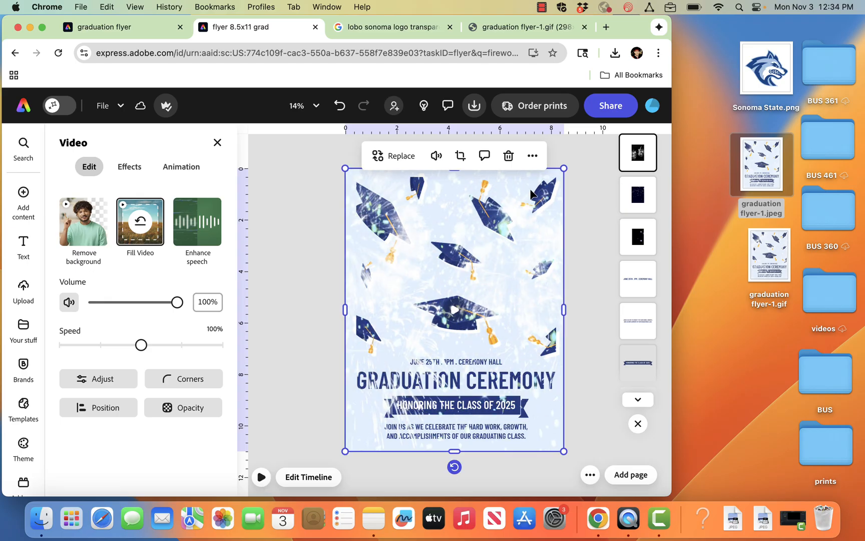
left_click(191, 413)
mouse_move(255, 216)
left_mouse_down()
mouse_move(167, 223)
mouse_move(165, 230)
mouse_move(253, 214)
mouse_move(264, 224)
left_mouse_up()
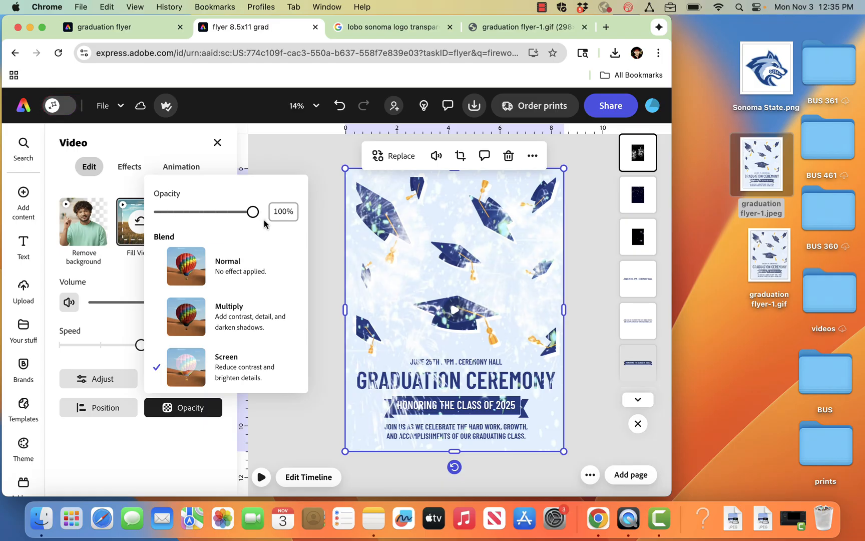
left_click(305, 159)
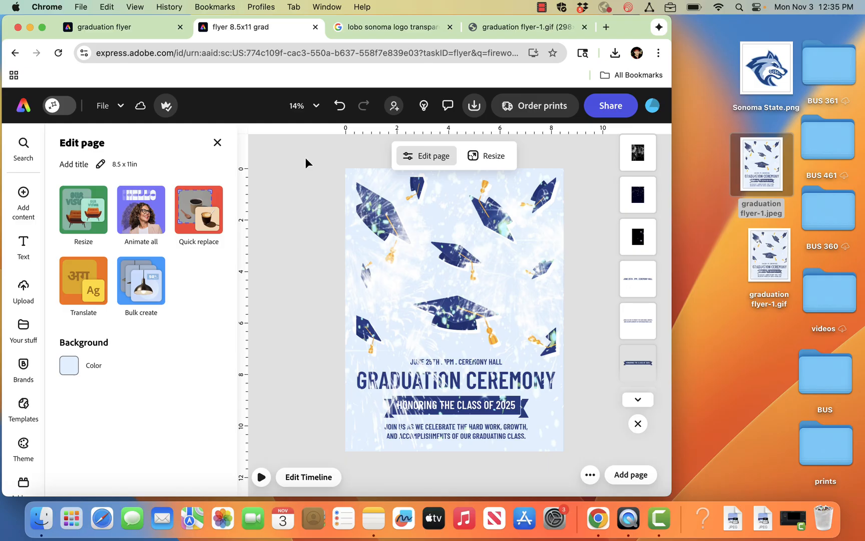
Step: In the all-layers timeline, trim the stars, confetti and fireworks videos to start at about 1, 3 and 4 seconds, and close the timeline
left_click(298, 482)
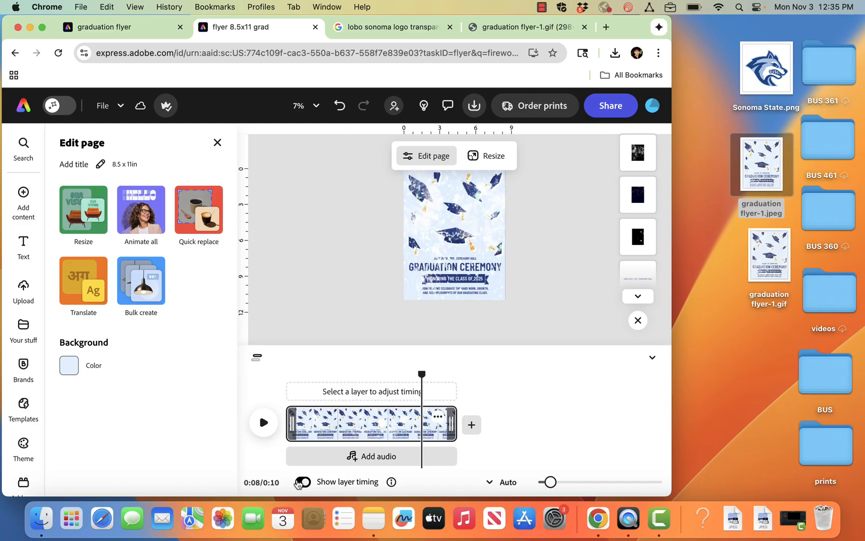
left_click(257, 357)
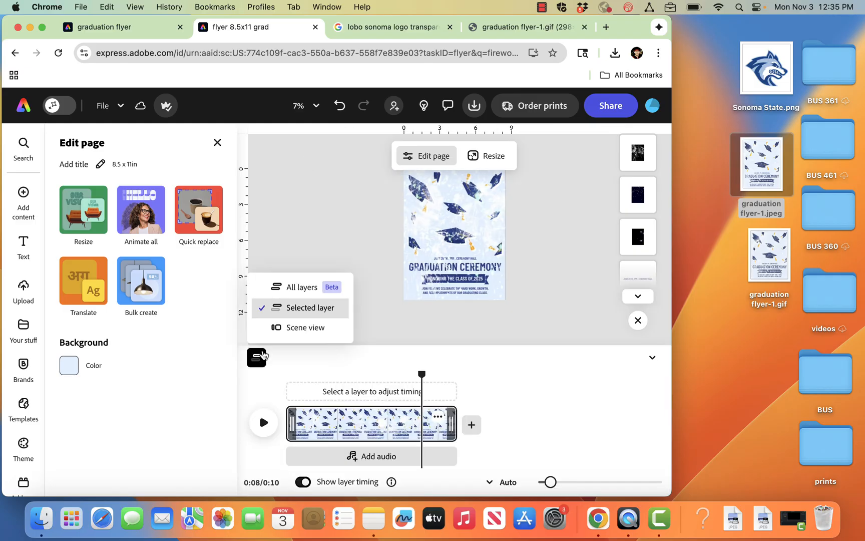
left_click(284, 287)
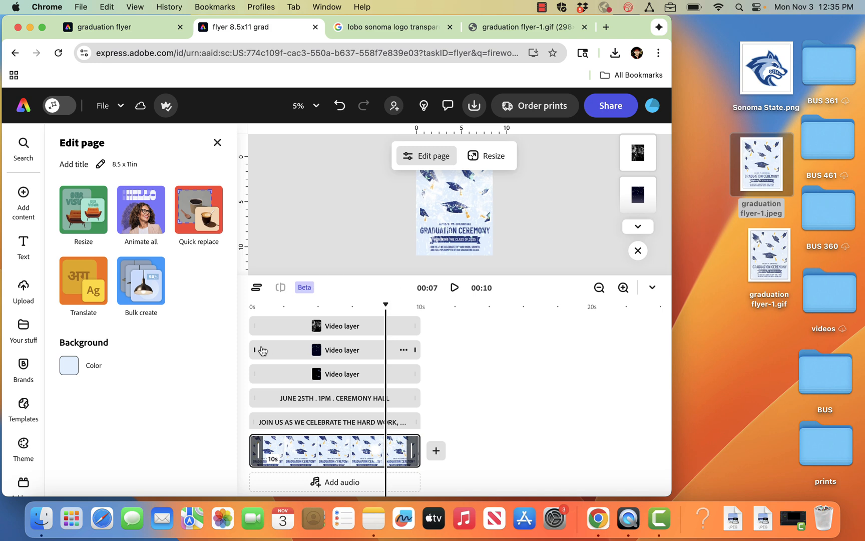
left_click_drag(255, 371, 299, 351)
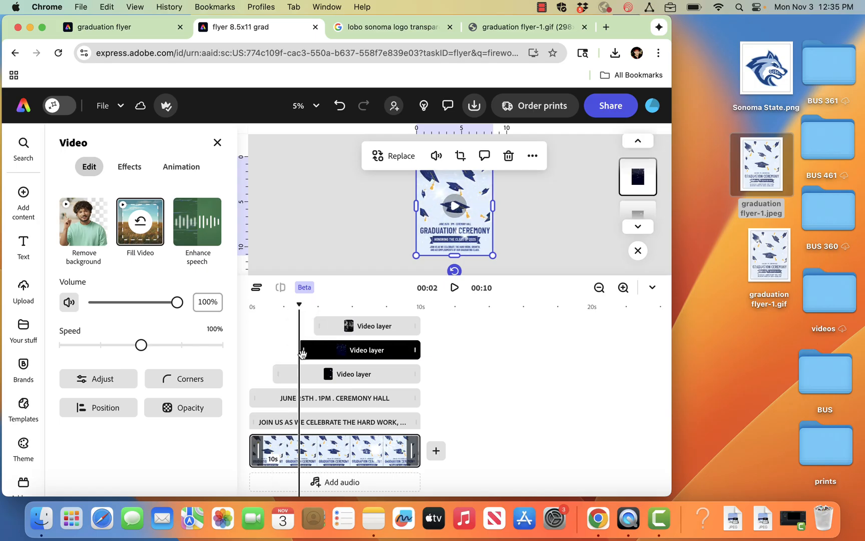
left_click(340, 220)
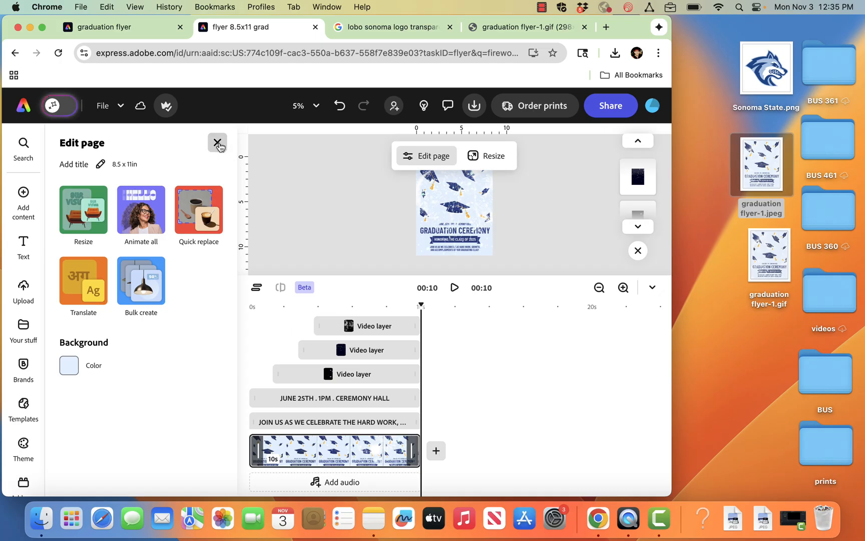
left_click(218, 144)
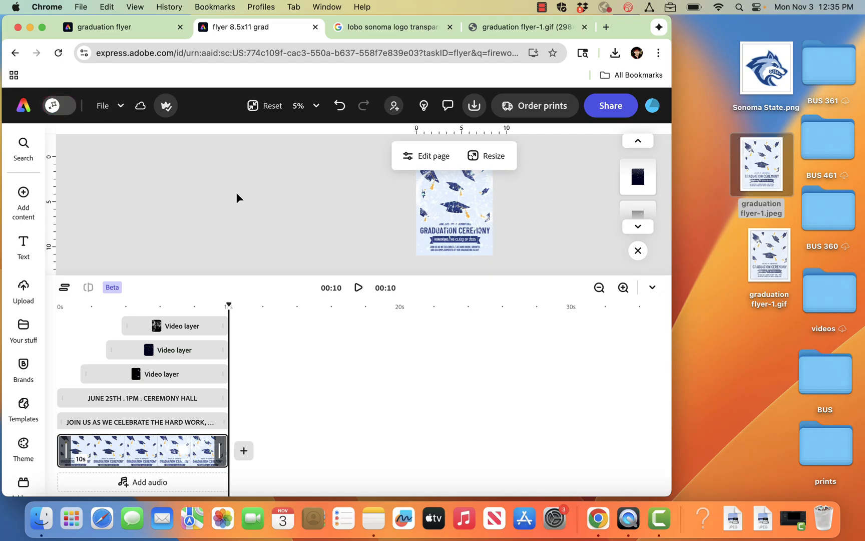
left_click(652, 287)
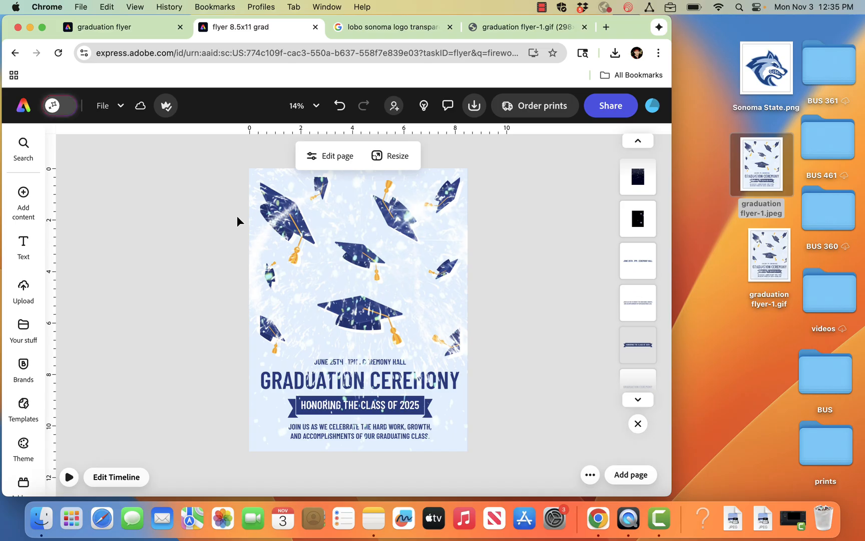
Step: Open the resize options for the flyer page
left_click(331, 154)
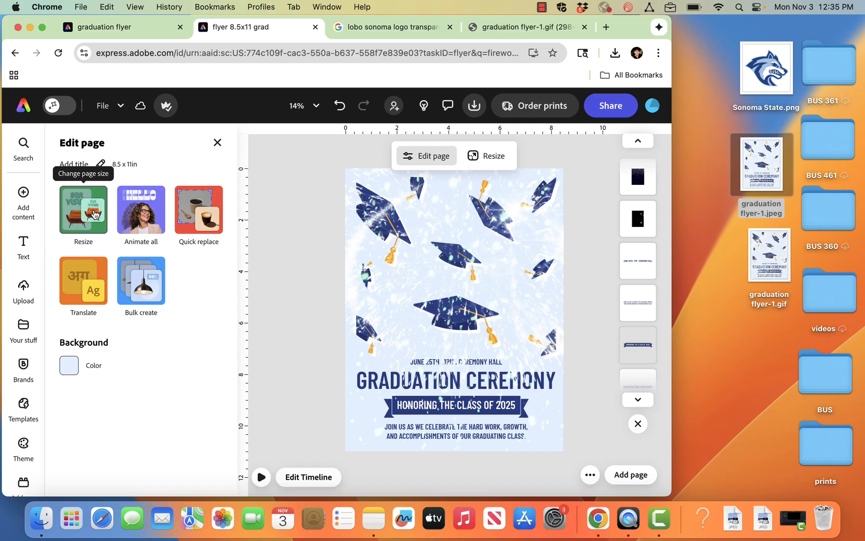
left_click(119, 107)
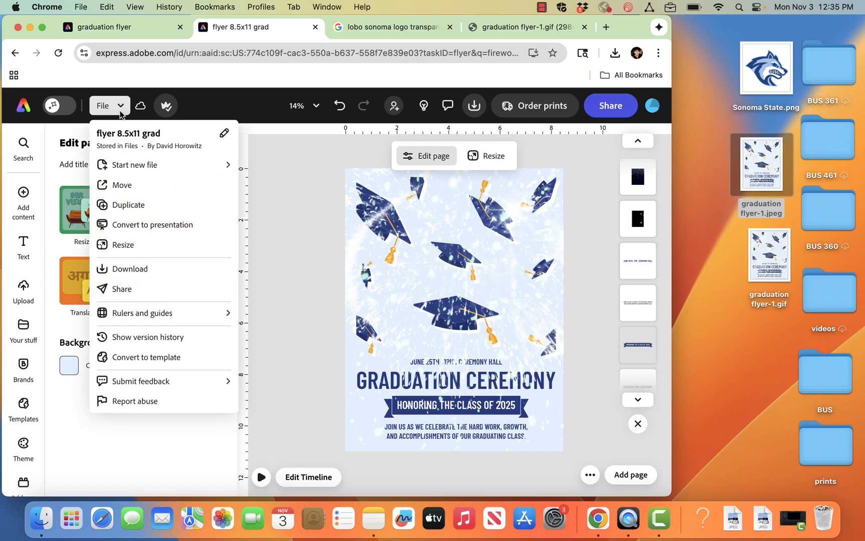
left_click(76, 181)
left_click(89, 209)
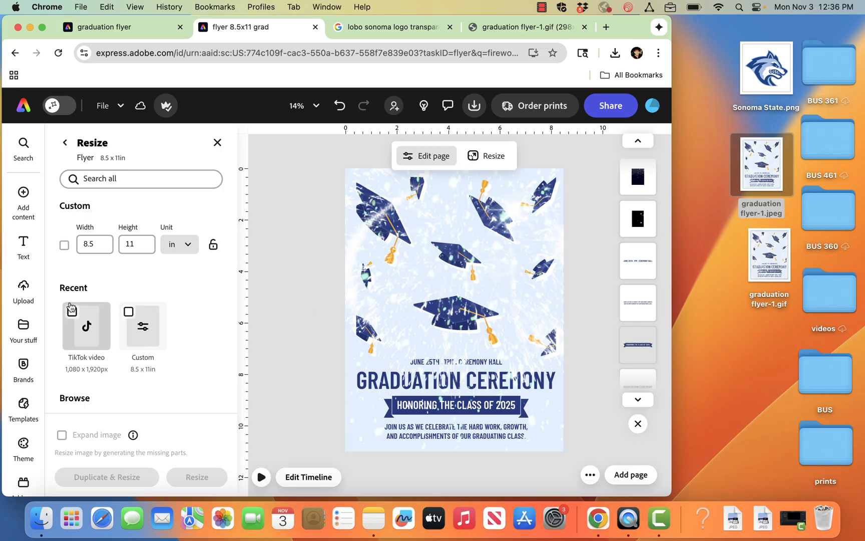
Step: Browse the resize categories and examine the Instagram sizes under Social media and ads
scroll(83, 375, "down", 2)
scroll(82, 375, "down", 2)
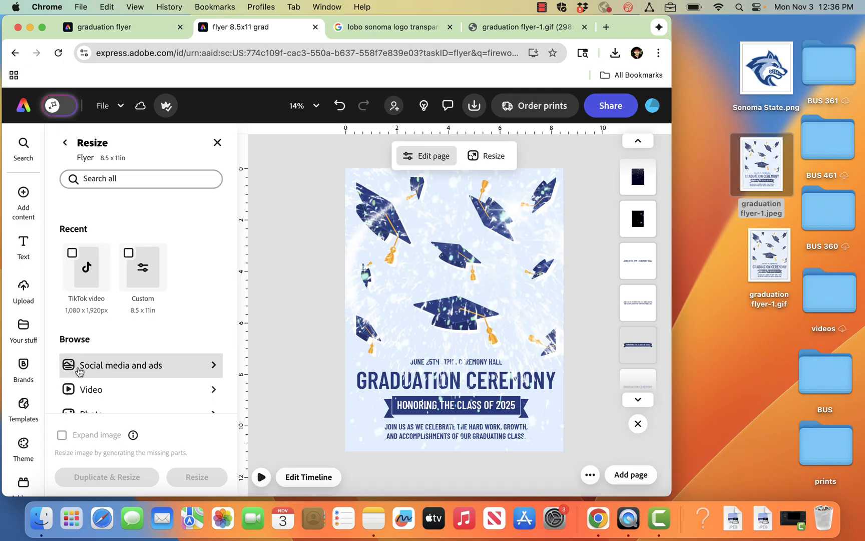
scroll(83, 368, "down", 4)
scroll(91, 363, "down", 4)
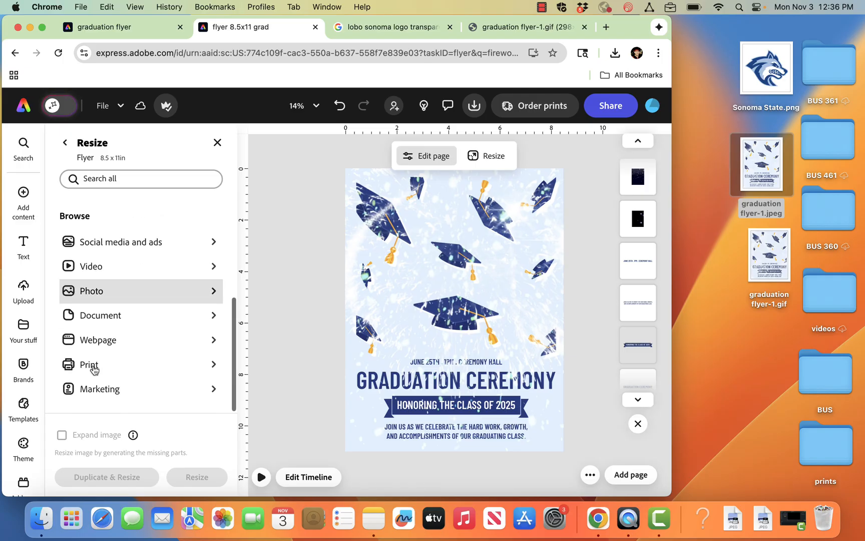
left_click(95, 242)
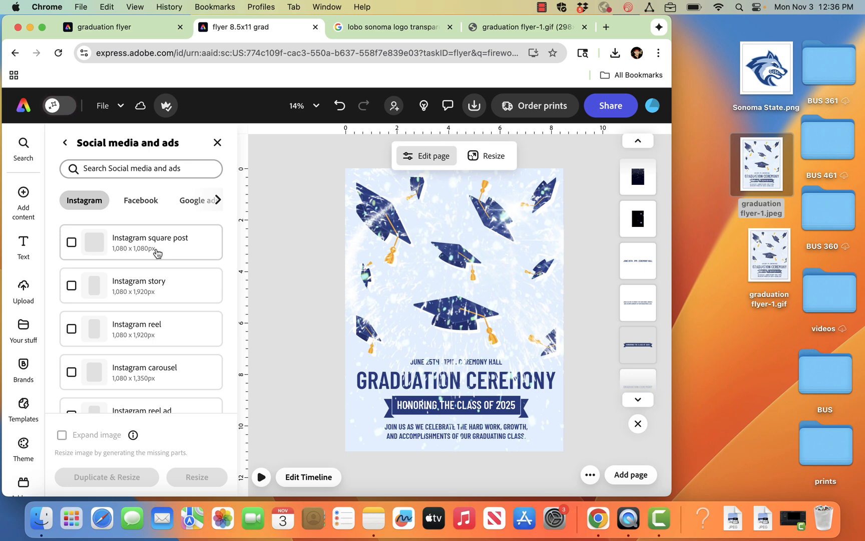
scroll(150, 310, "down", 3)
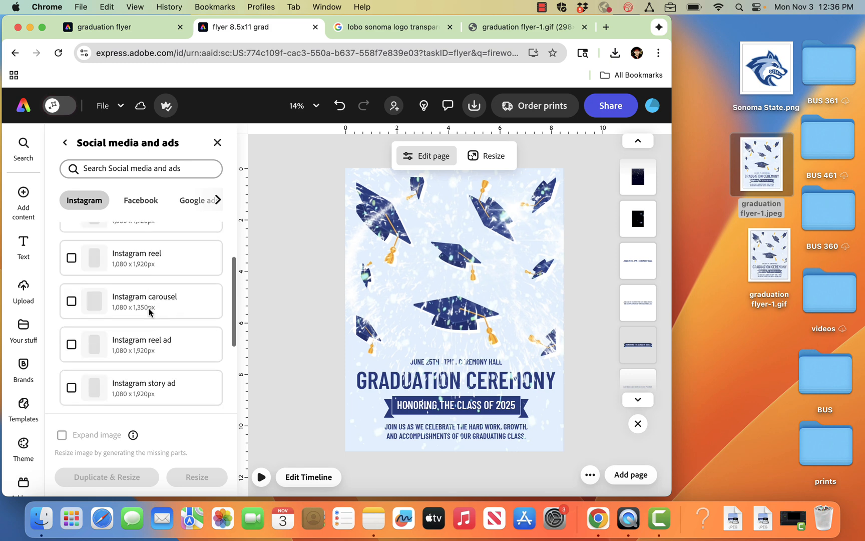
scroll(148, 311, "down", 2)
scroll(148, 311, "up", 5)
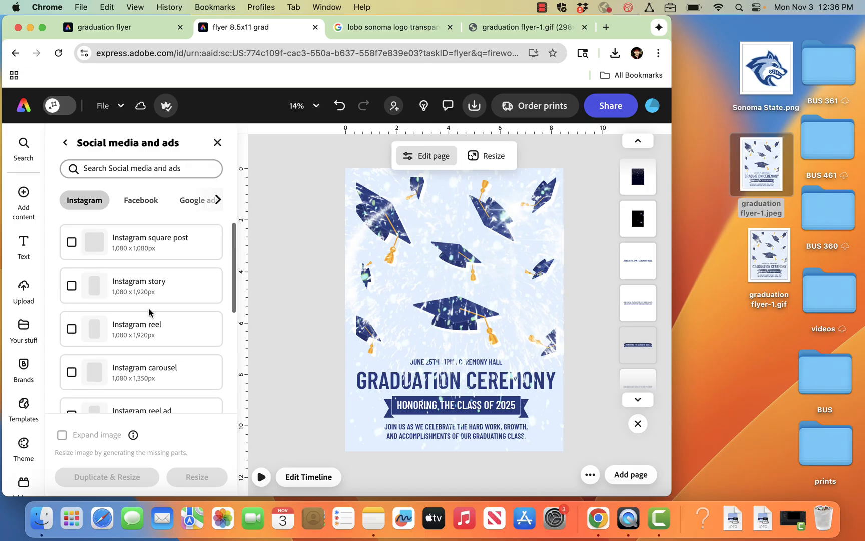
Step: Duplicate the flyer page and resize the copy to the Instagram story size of 1,080 x 1,920px
scroll(149, 311, "down", 5)
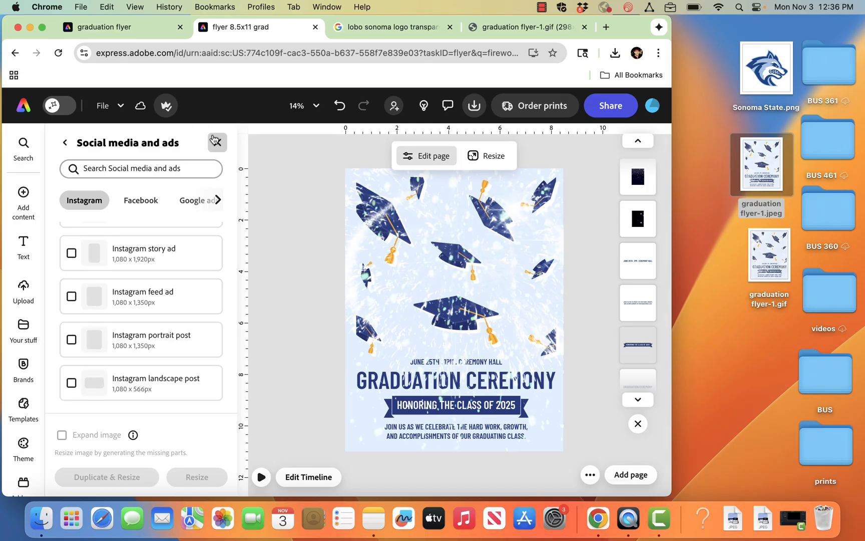
left_click(65, 143)
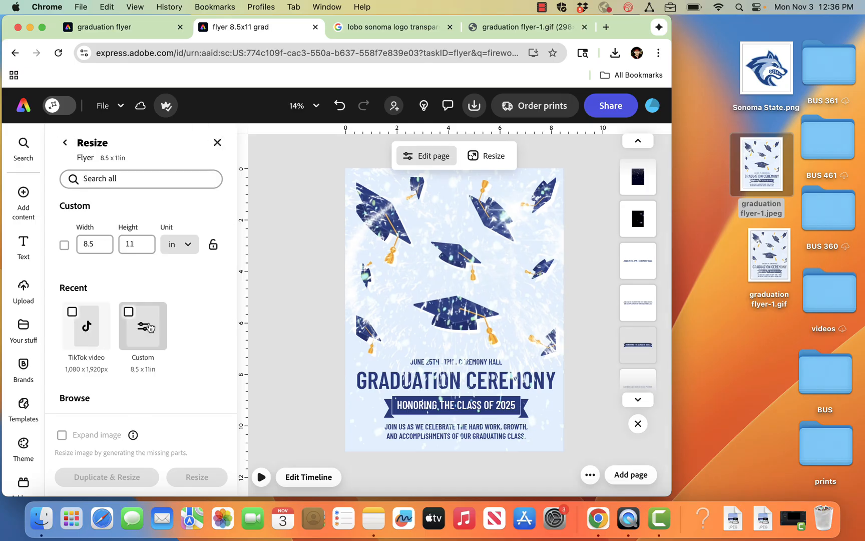
scroll(175, 315, "down", 1)
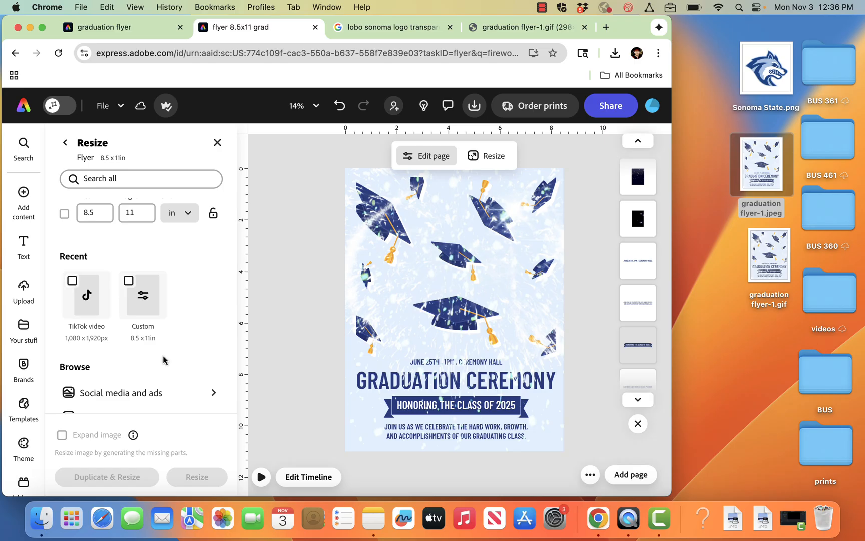
scroll(176, 252, "up", 2)
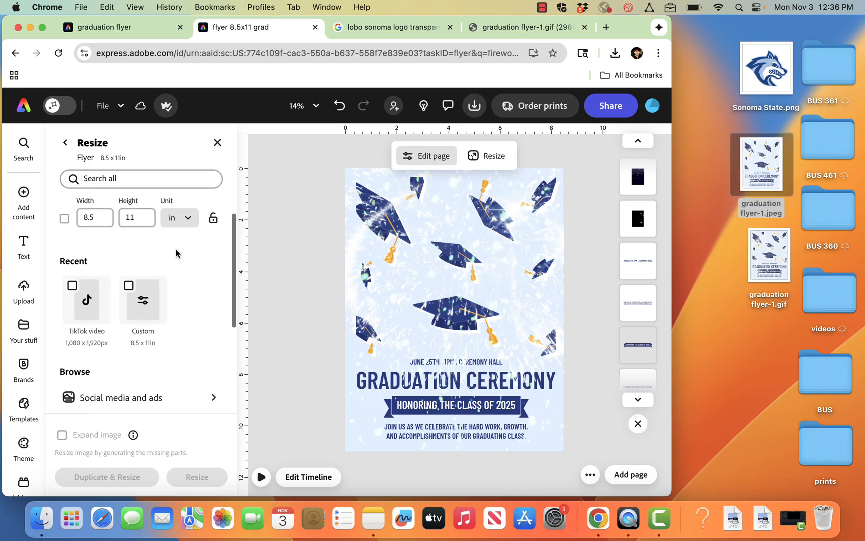
scroll(176, 251, "down", 5)
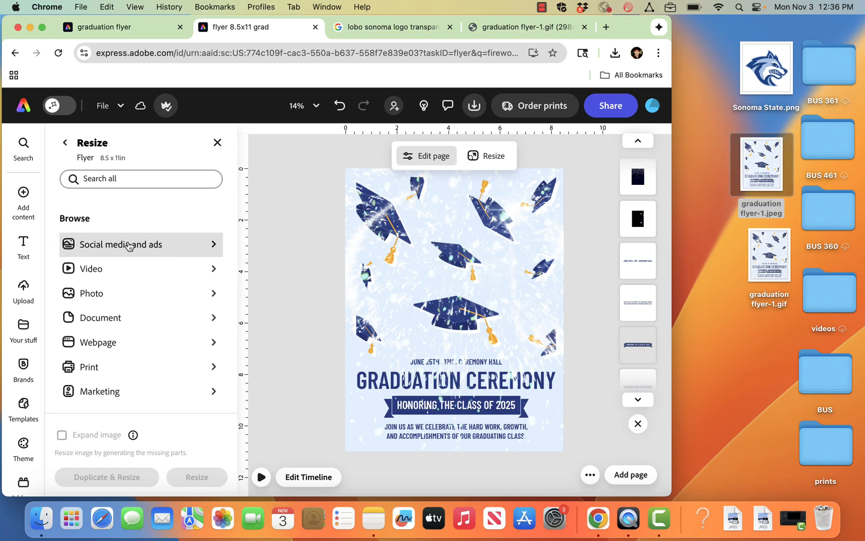
left_click(129, 245)
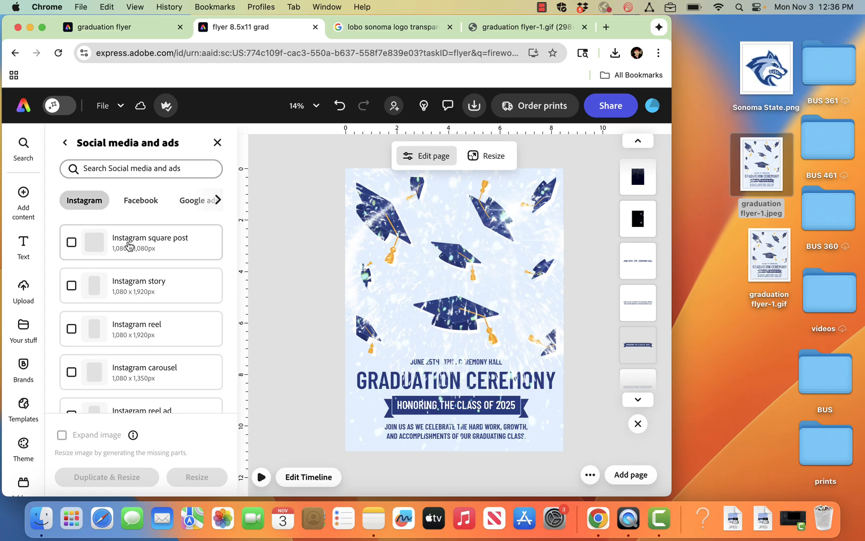
left_click(158, 291)
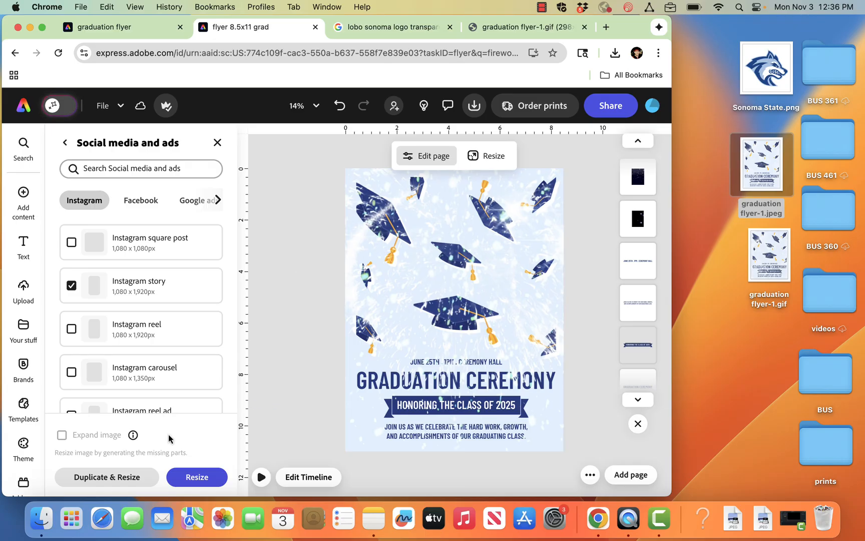
left_click(123, 477)
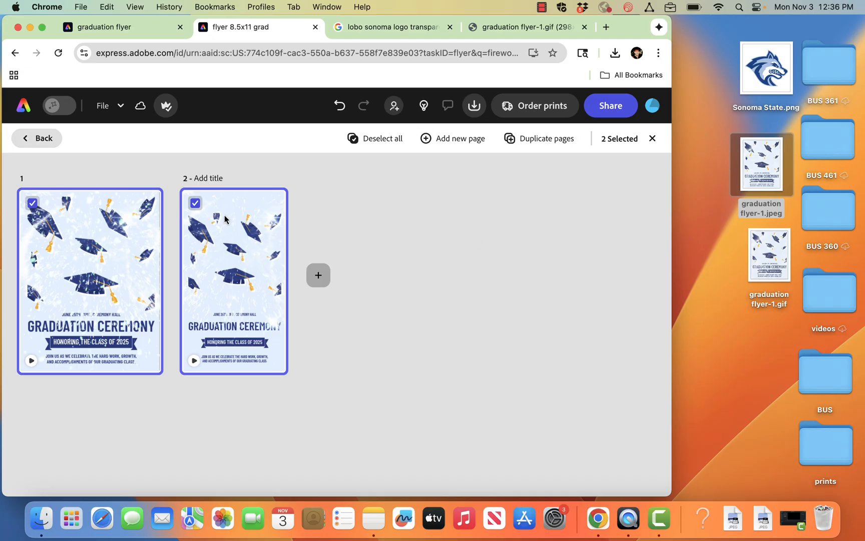
Step: Return from the page overview, preview the animation on the Instagram story page, and select all of its elements
left_click(26, 140)
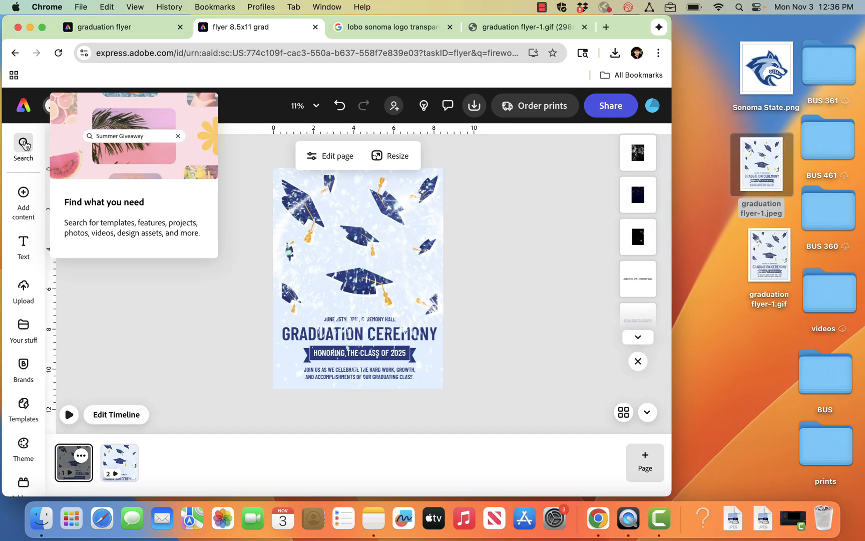
left_click(119, 462)
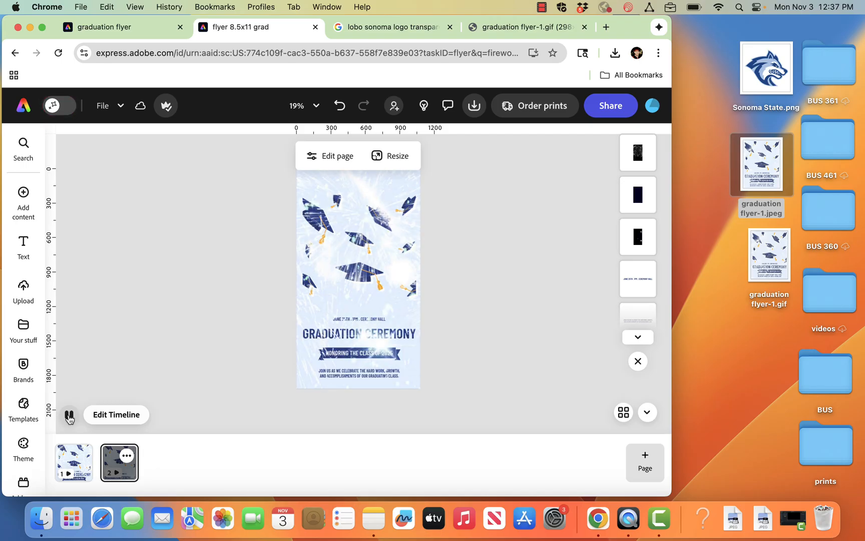
key("super+a")
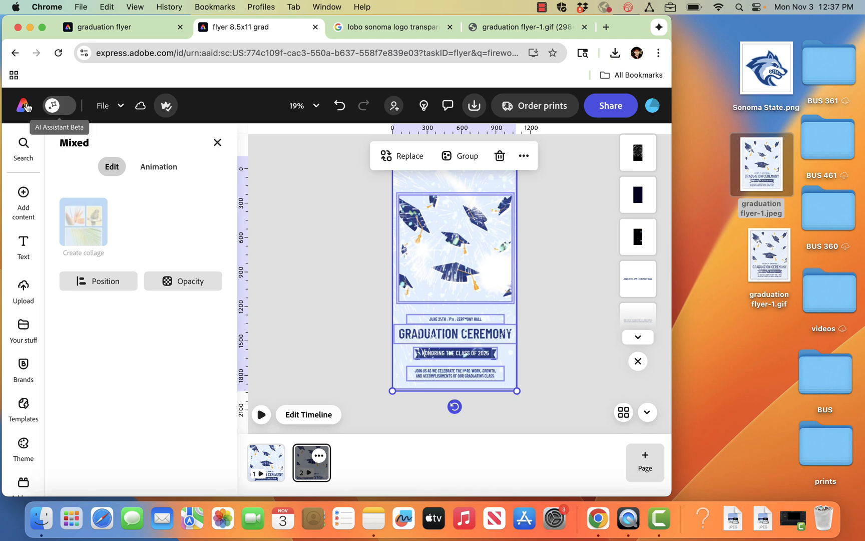
Step: Examine the suggested sizes for starting a new file, close the list, and deselect the page elements
left_click(124, 112)
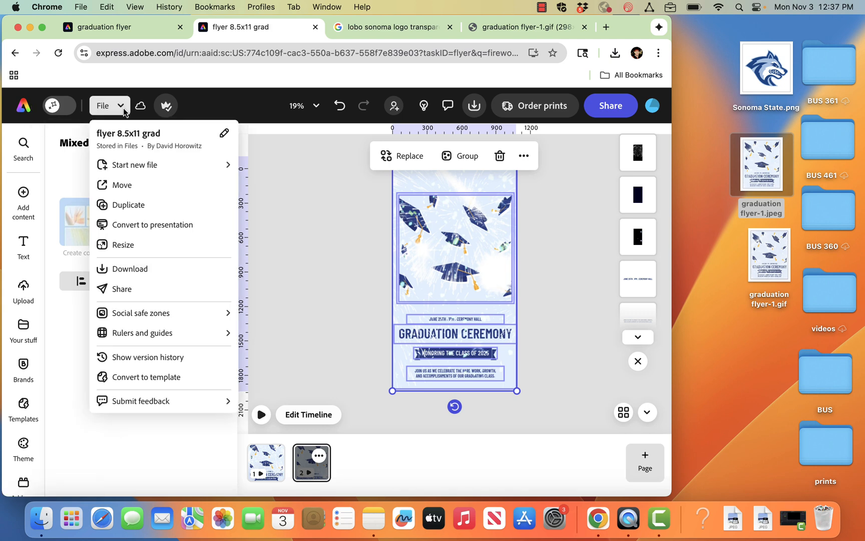
mouse_move(134, 168)
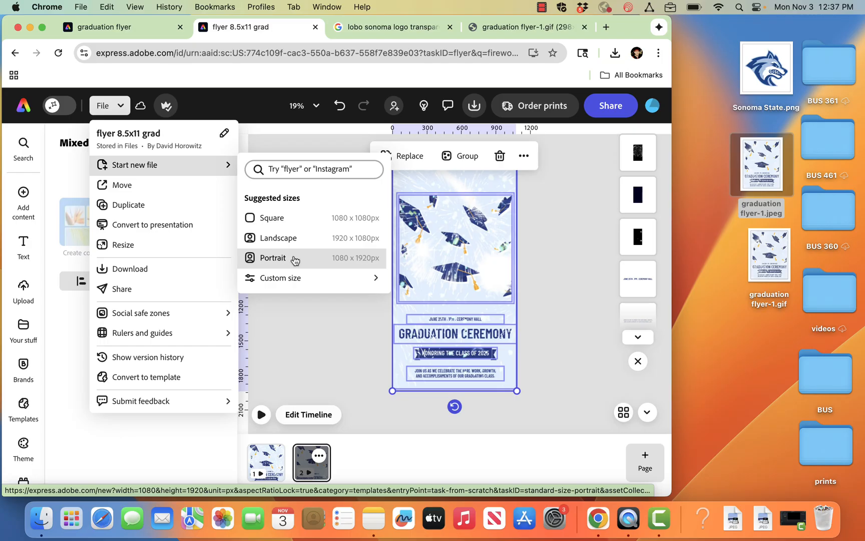
left_click(313, 332)
left_click(313, 332)
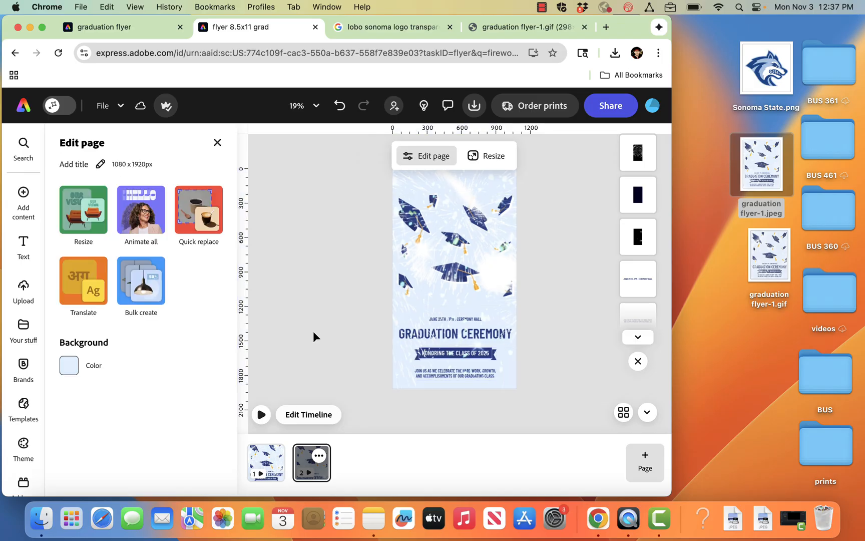
Step: Download only the first page, the 8.5 x 11 flyer, as a JPG
left_click(277, 472)
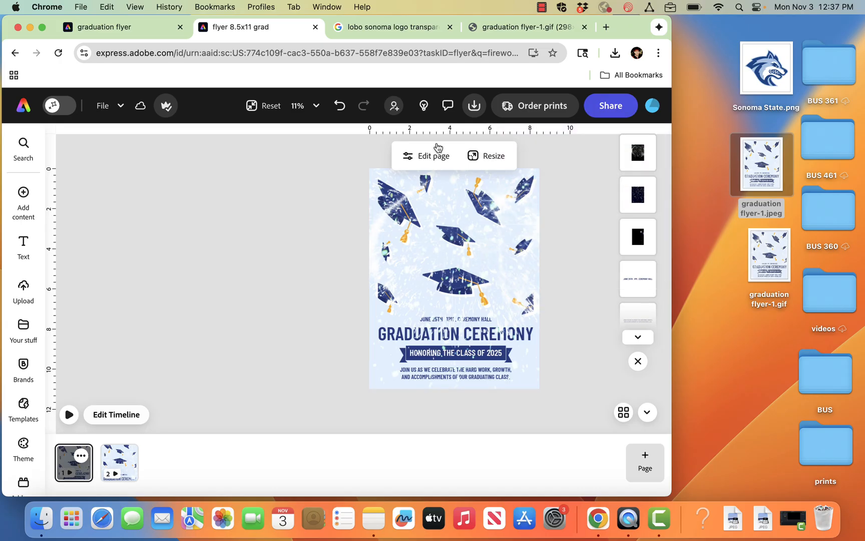
left_click(475, 107)
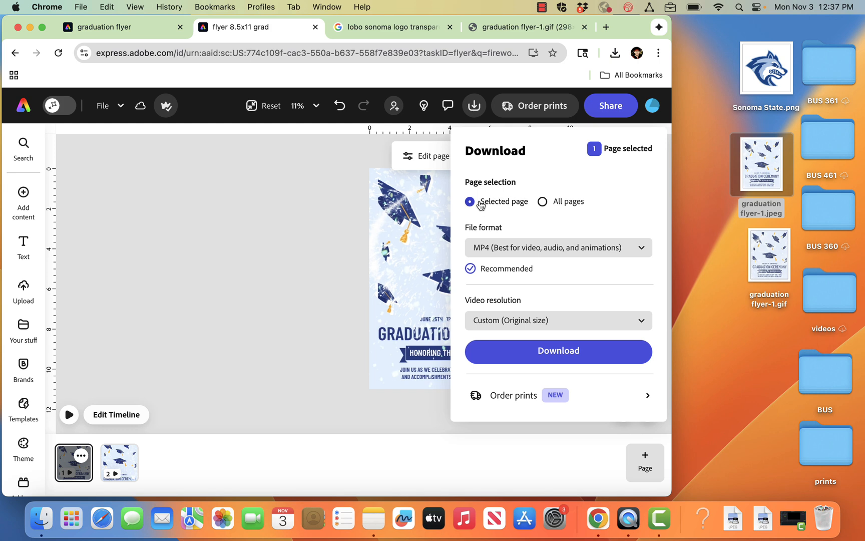
left_click(499, 255)
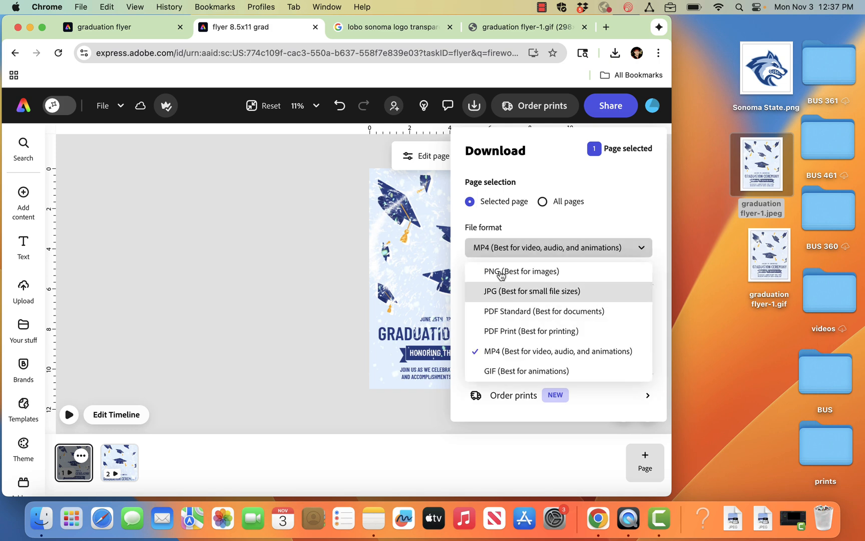
left_click(518, 299)
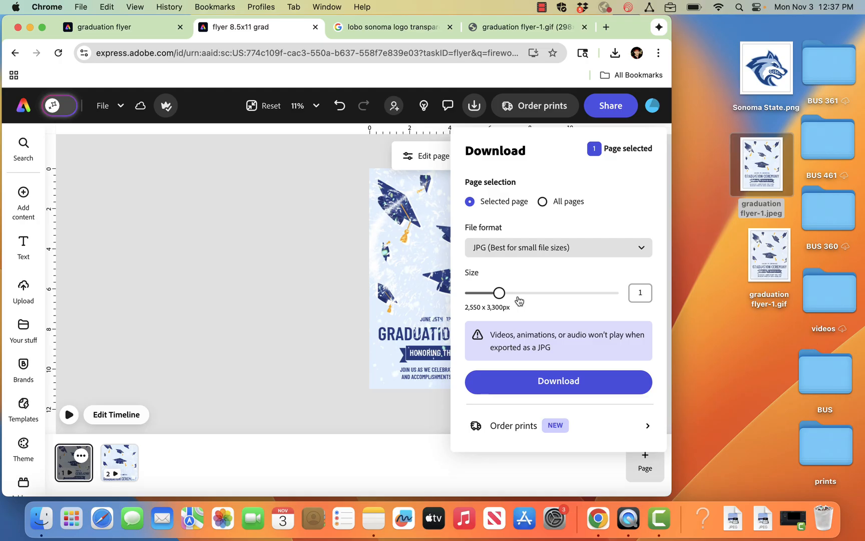
left_click(580, 385)
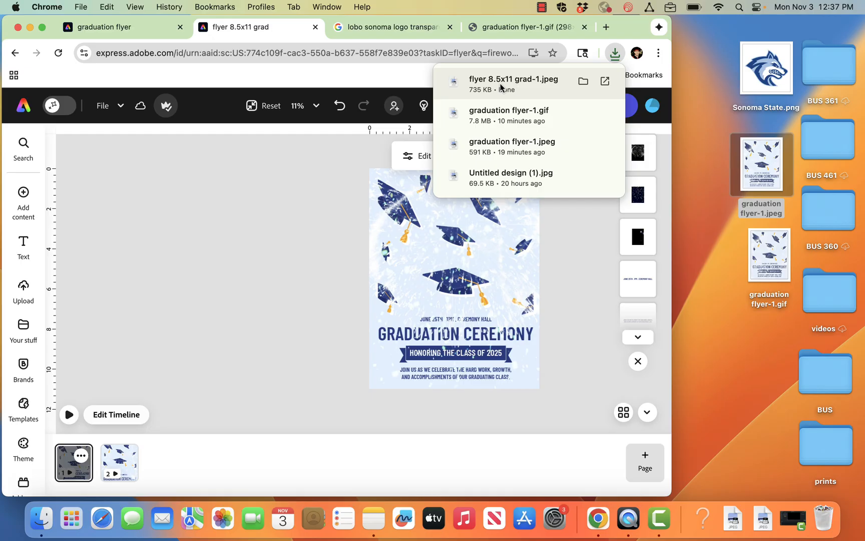
Step: Place the downloaded flyer 8.5x11 grad-1.jpeg on the desktop, view it in Preview, and close it
left_click_drag(498, 87, 753, 327)
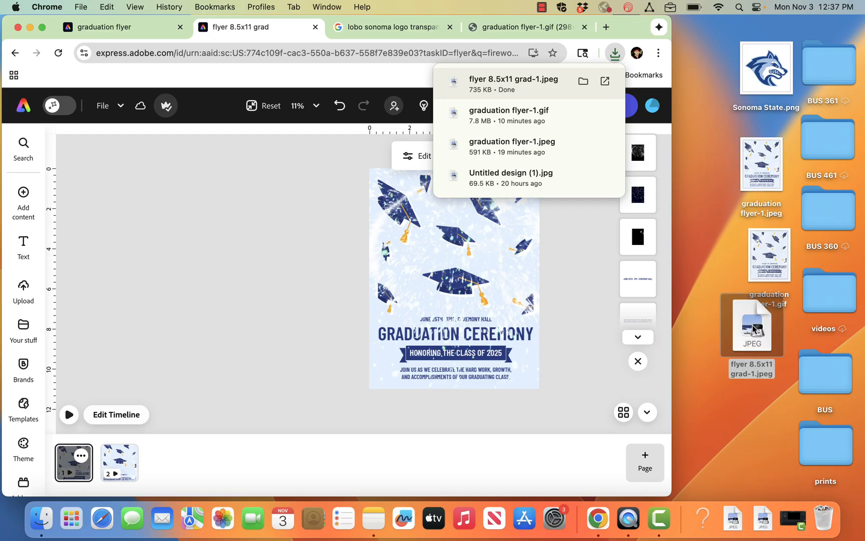
double_click(753, 327)
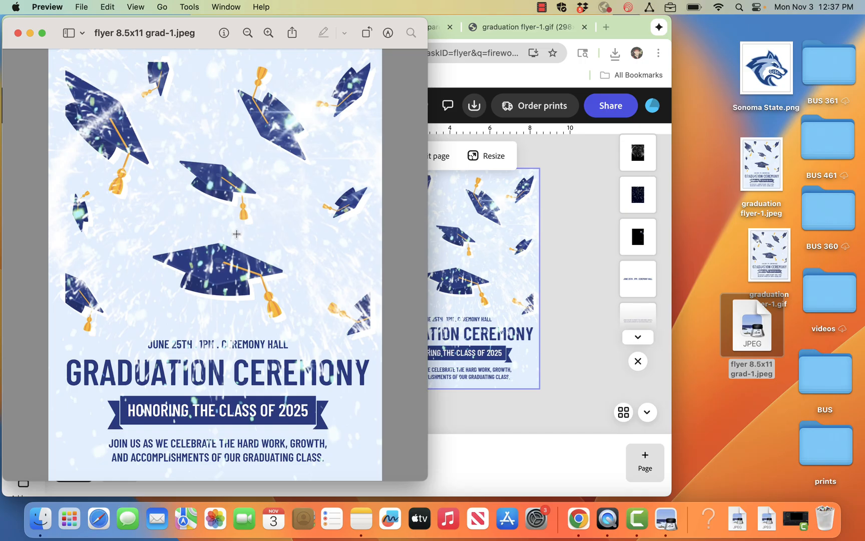
left_click(17, 33)
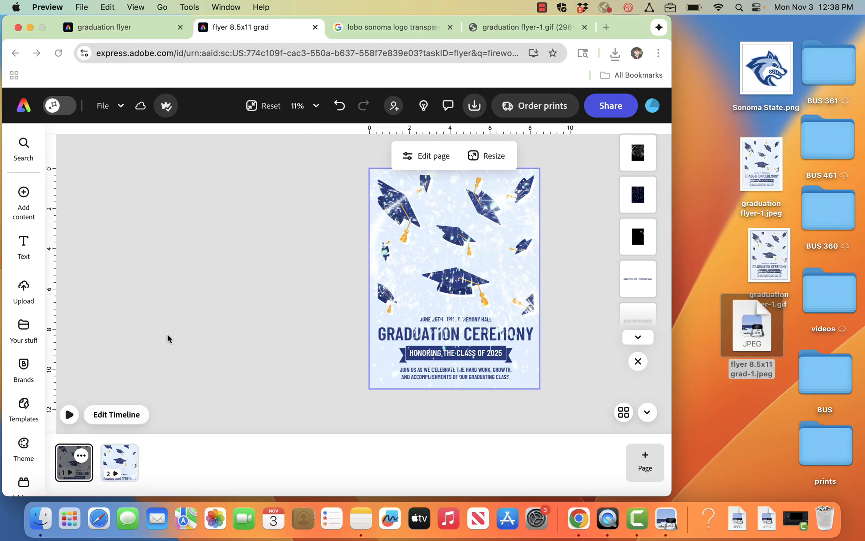
Step: Download only the second page, the Instagram story version, as an animated GIF
left_click(123, 467)
left_click(123, 467)
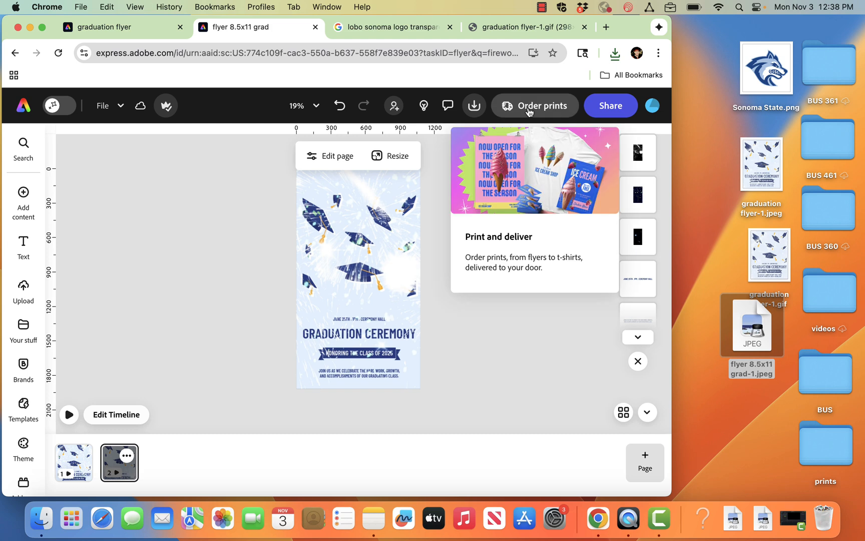
left_click(474, 105)
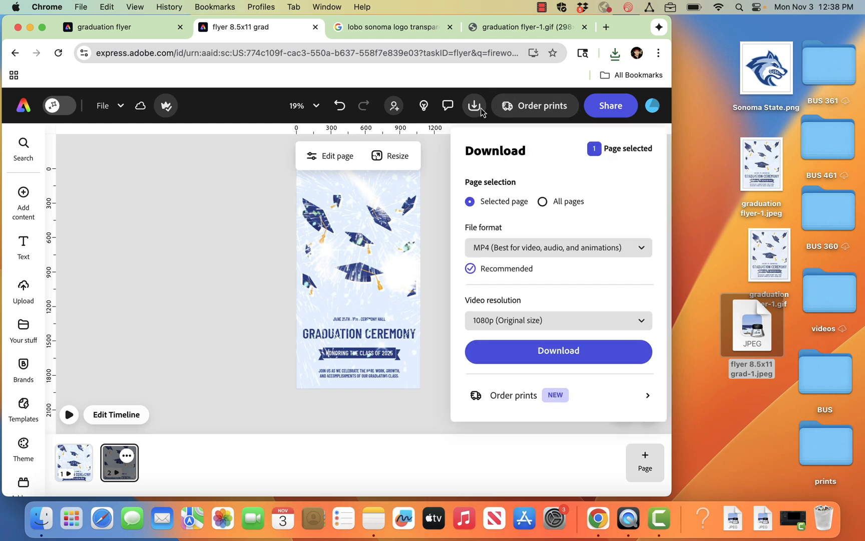
left_click(509, 249)
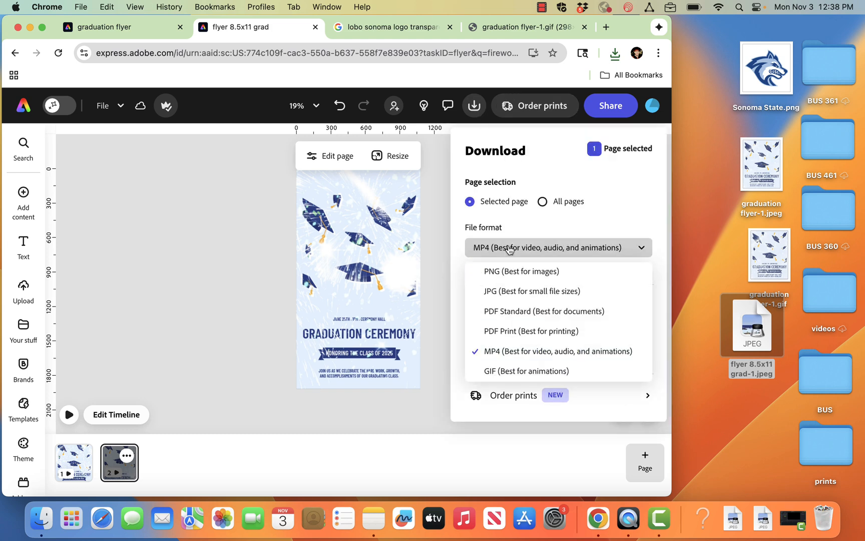
left_click(507, 371)
left_click(518, 381)
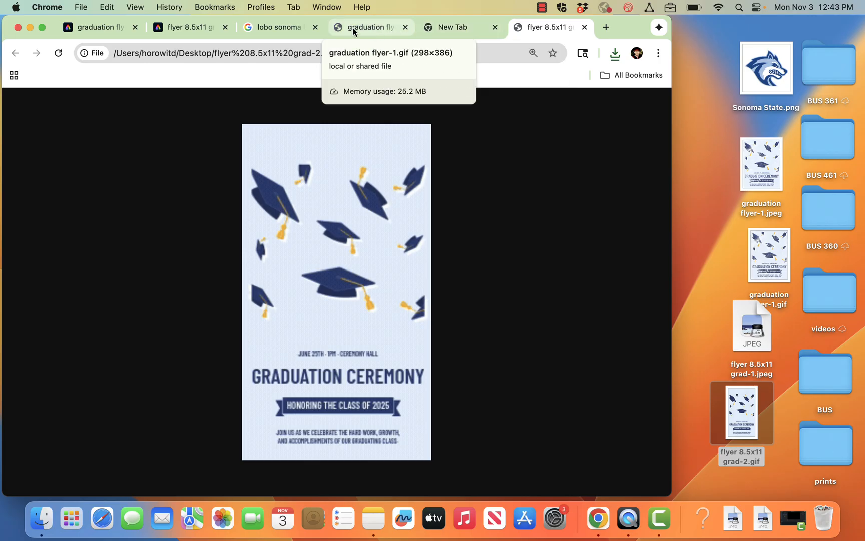
Step: Return to the flyer project, view the story page's timeline with all layers, and switch back to scene view
left_click(188, 27)
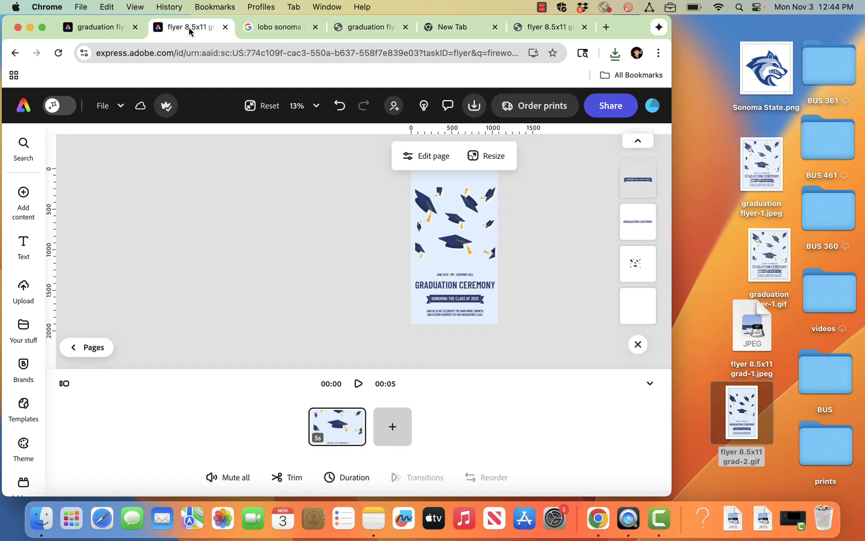
left_click(65, 384)
left_click(100, 313)
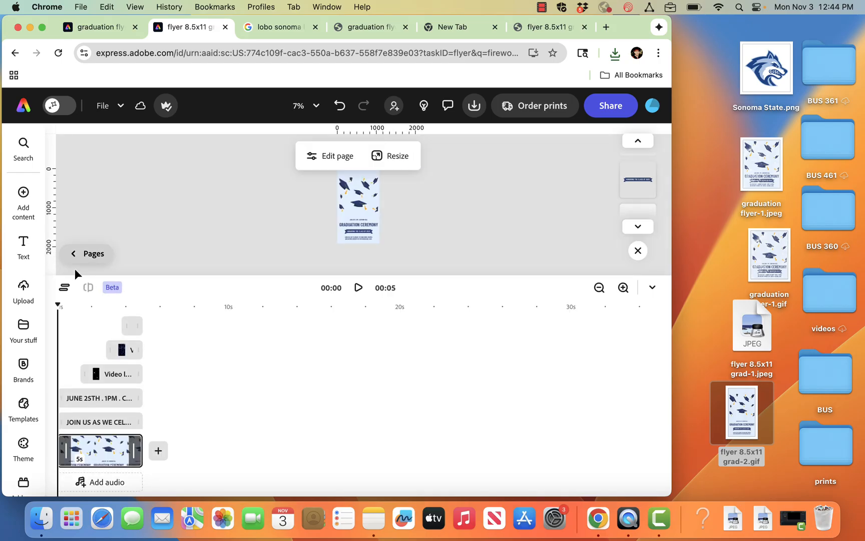
left_click(67, 290)
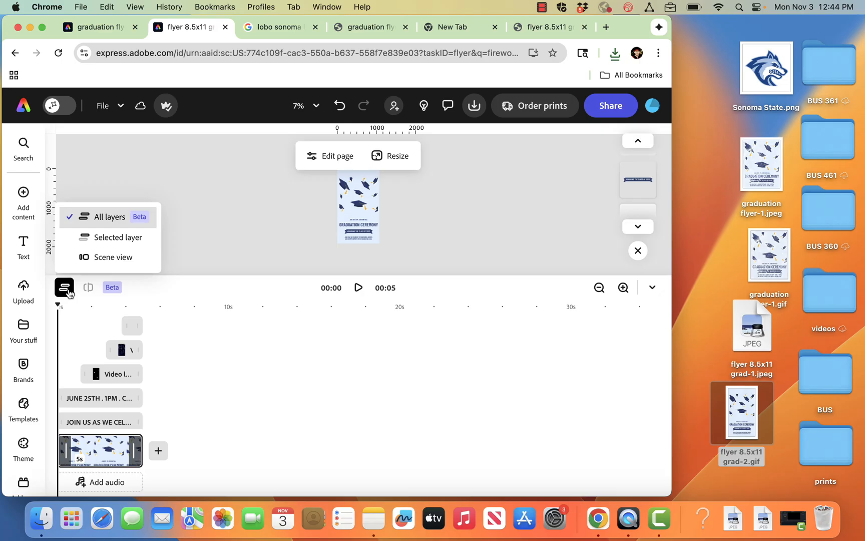
left_click(91, 262)
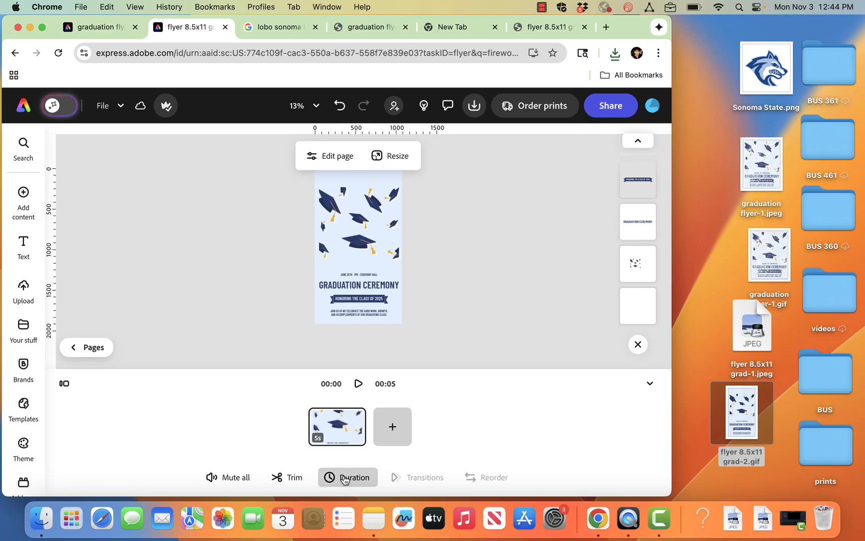
Step: Set the story page's download options to GIF format with Low quality (small)
left_click(474, 107)
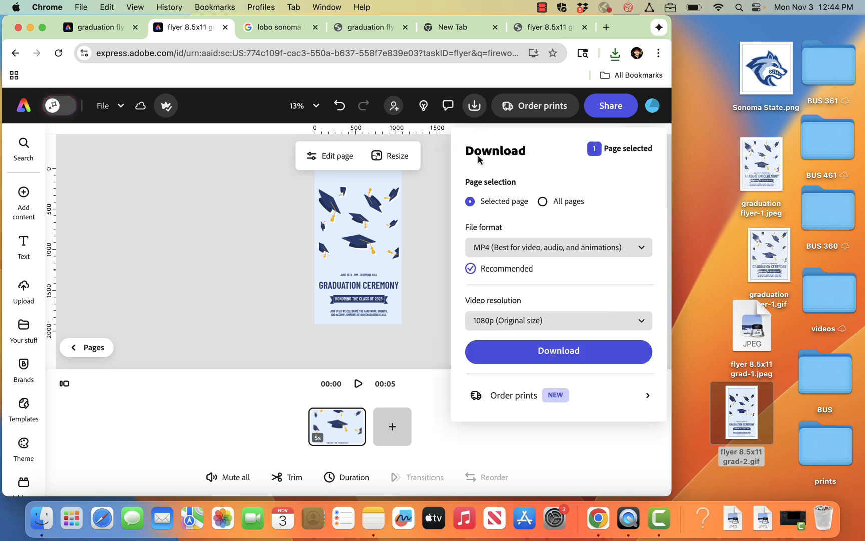
left_click(490, 248)
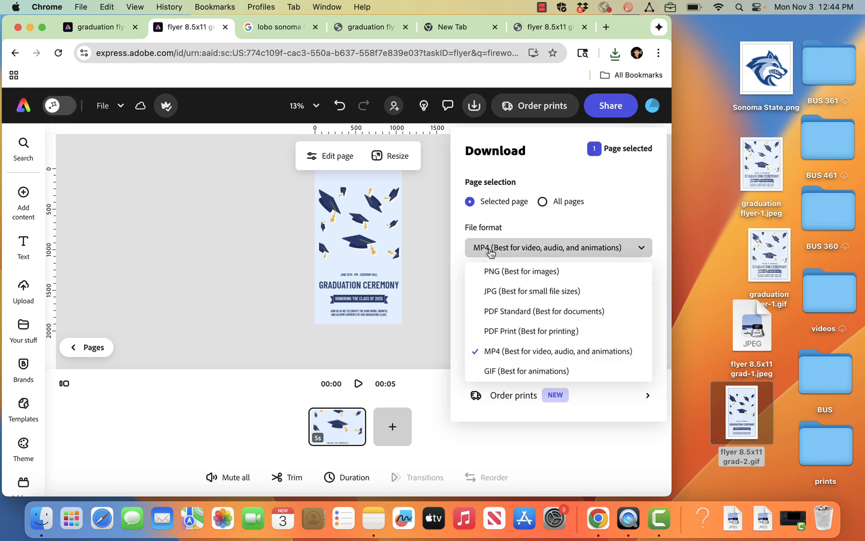
left_click(502, 370)
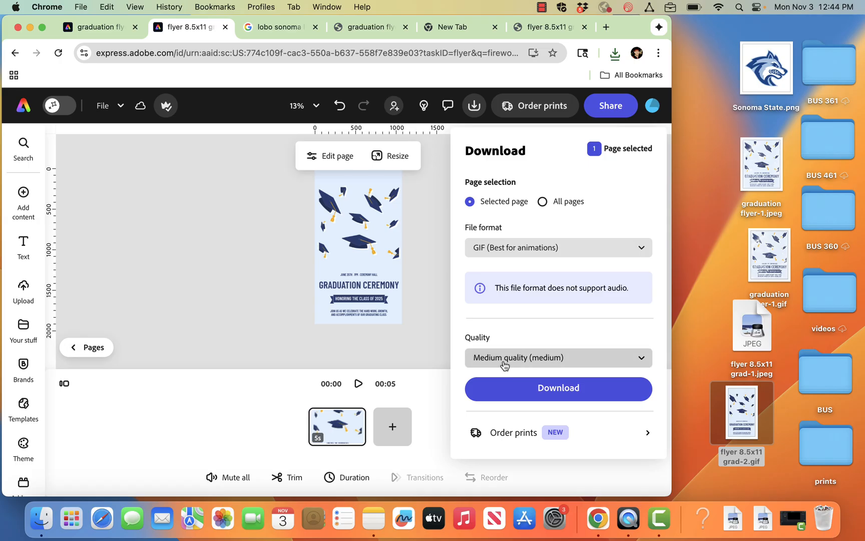
left_click(502, 358)
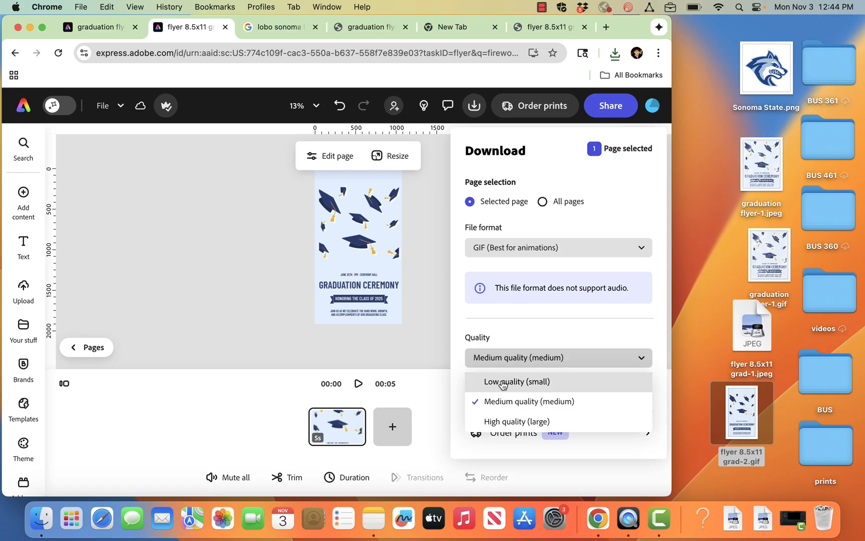
left_click(522, 331)
left_click(521, 356)
left_click(520, 380)
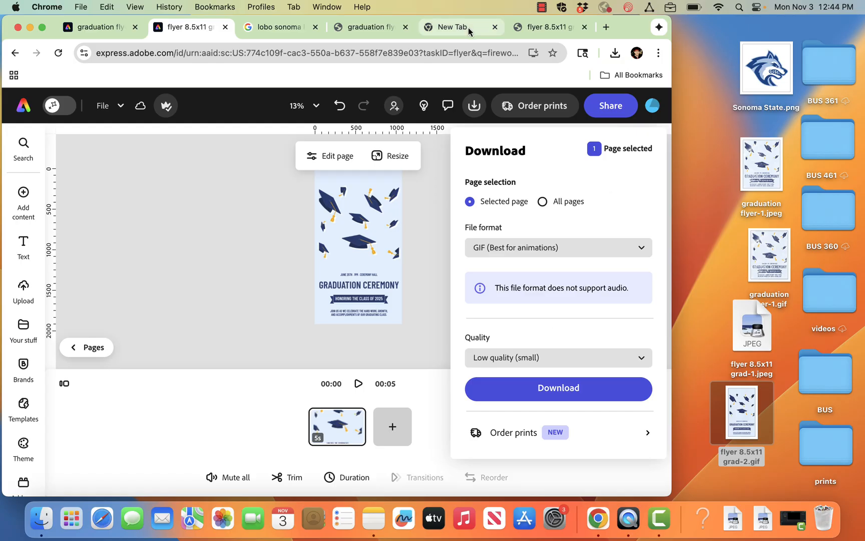
Step: Leave the flyer project for the home page and open the recent file "template 14"
left_click(20, 113)
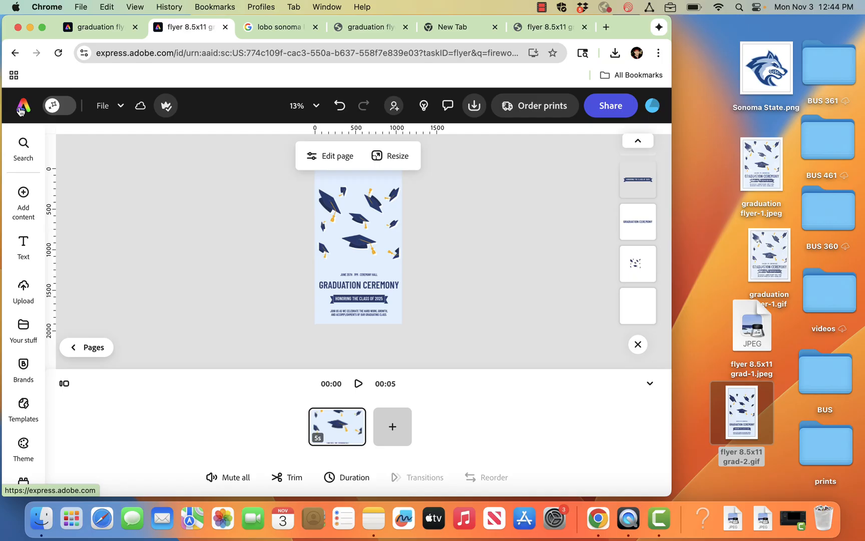
left_click(20, 111)
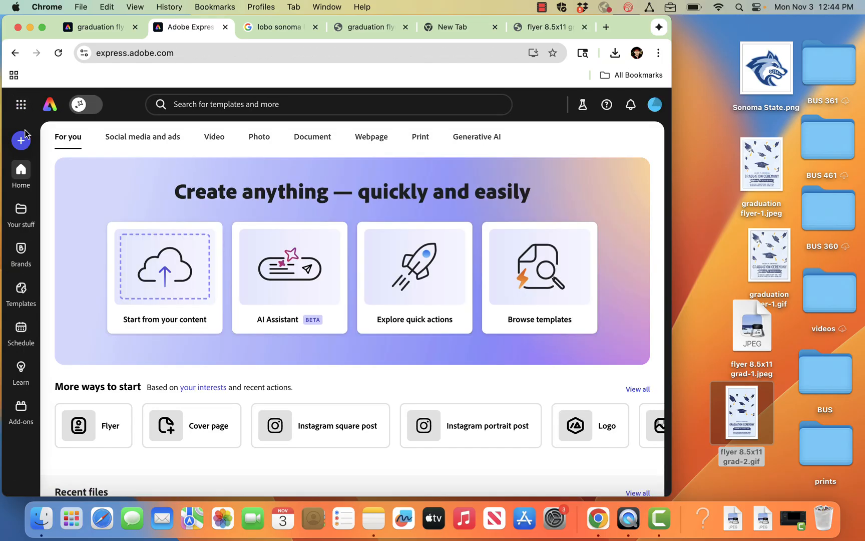
scroll(99, 303, "down", 4)
left_click(234, 391)
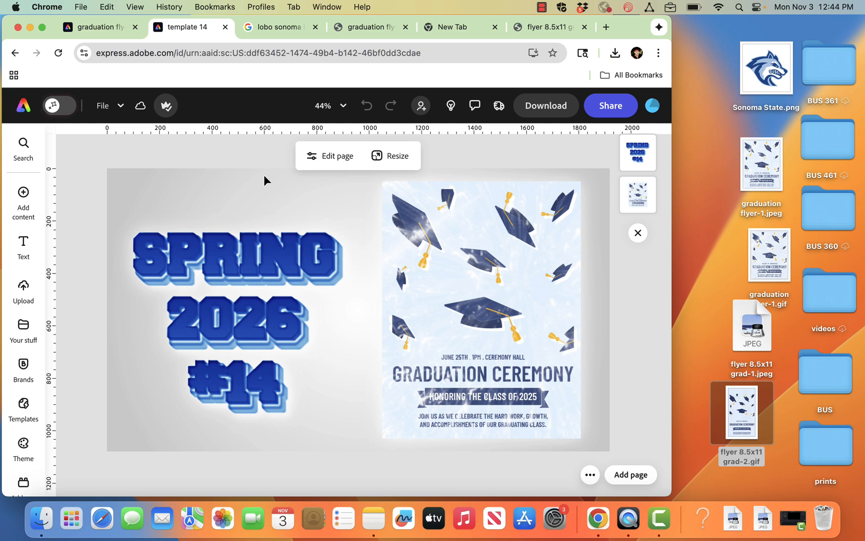
Step: Inspect the page's custom background color settings, including the end color stop of the radial gradient
left_click(343, 158)
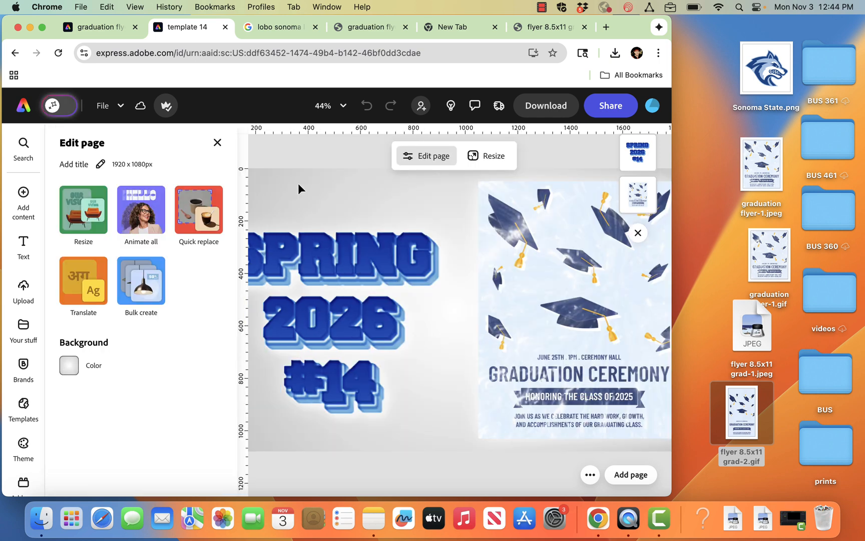
left_click(75, 365)
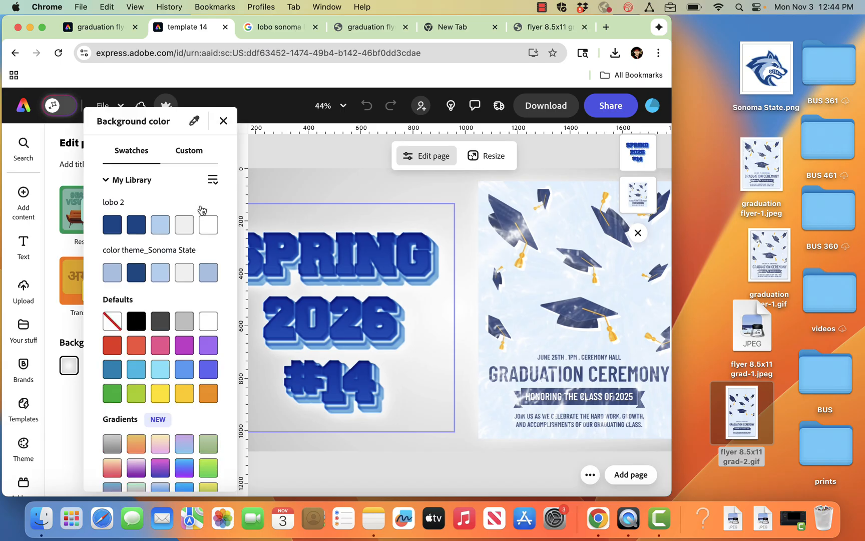
left_click(195, 152)
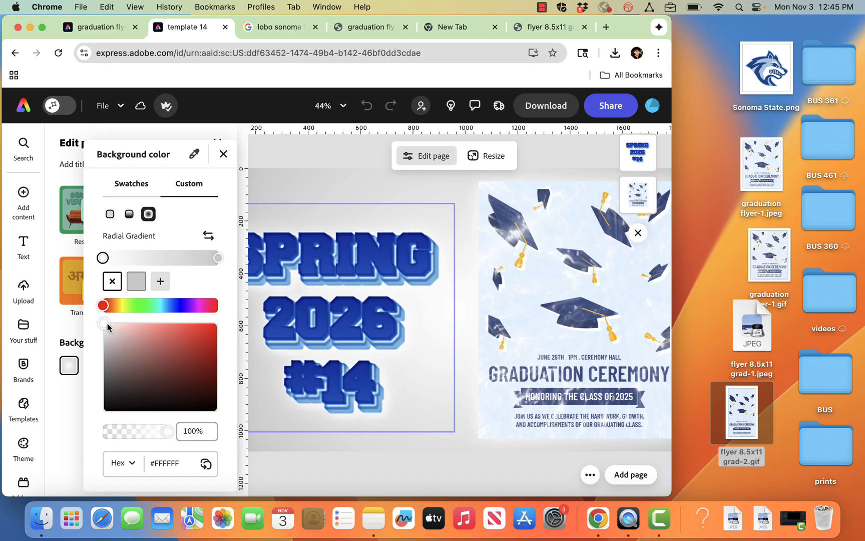
left_click(219, 258)
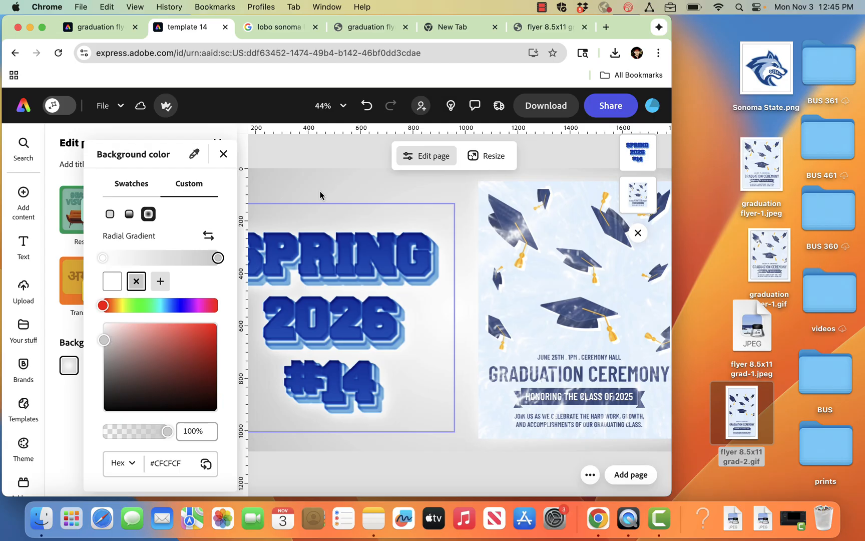
left_click(322, 170)
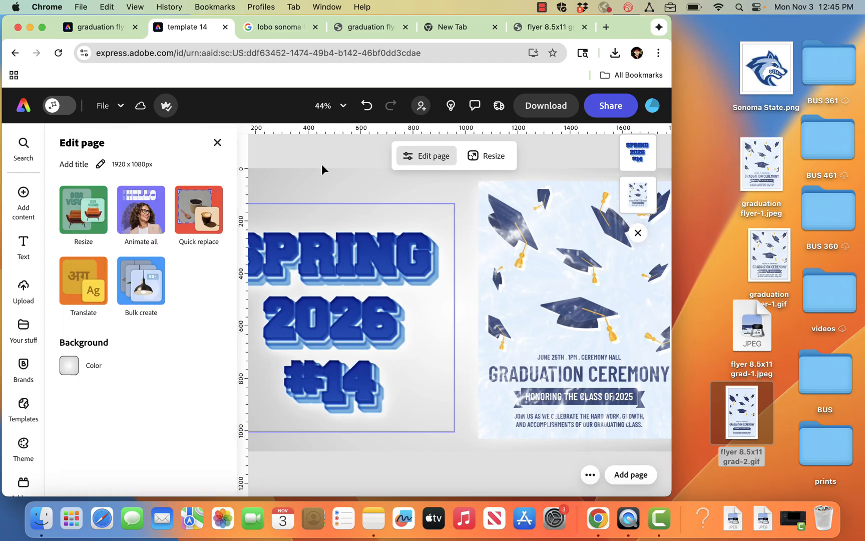
Step: Select the "SPRING 2026 #14" title graphic, view the available text effect add-ons, and return to the page without side panels
left_click(333, 271)
left_click(33, 477)
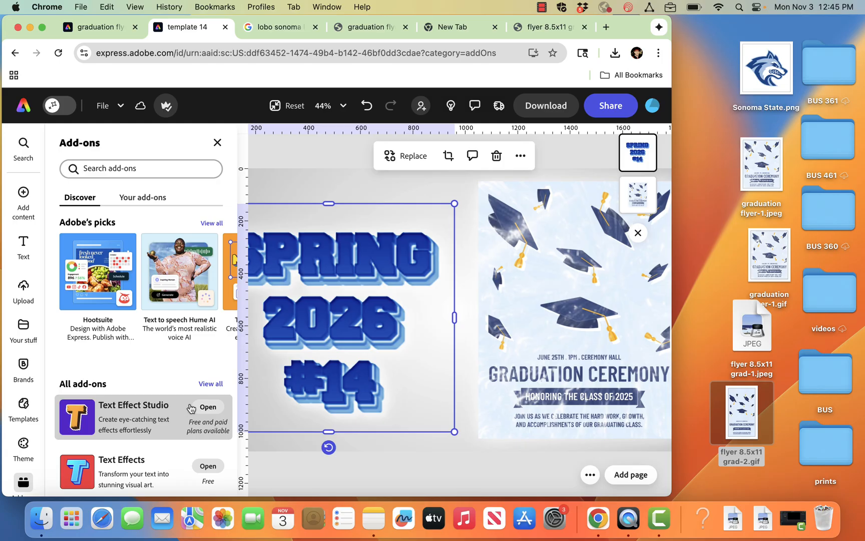
left_click(313, 156)
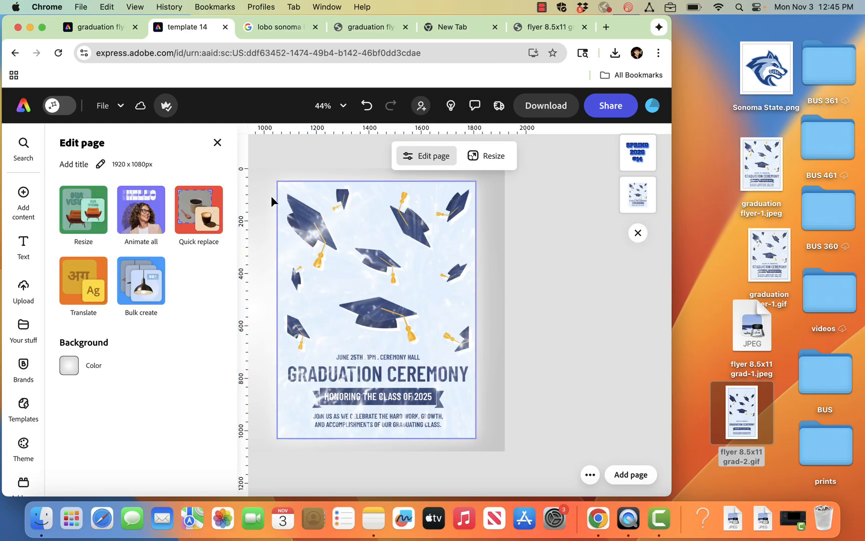
left_click(218, 142)
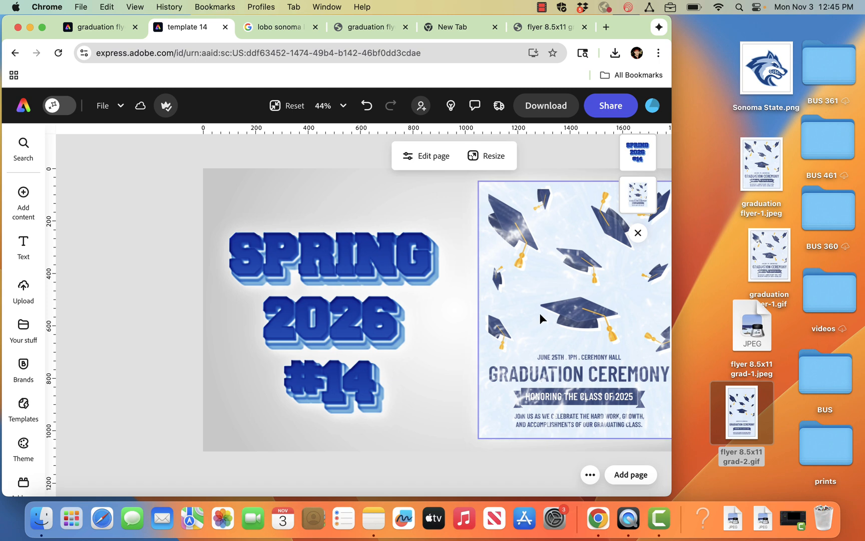